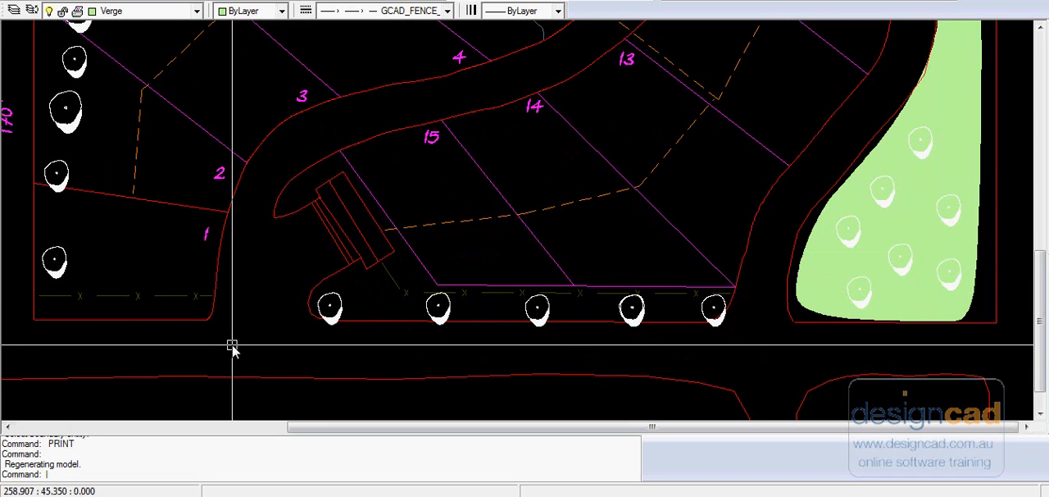
# Step: Draw a closed polyline around the five-tree verge strip below lots 14 and 15, and pull its stray upper corner in beside the entrance structure
pyautogui.write('PL')
pyautogui.press('Return')
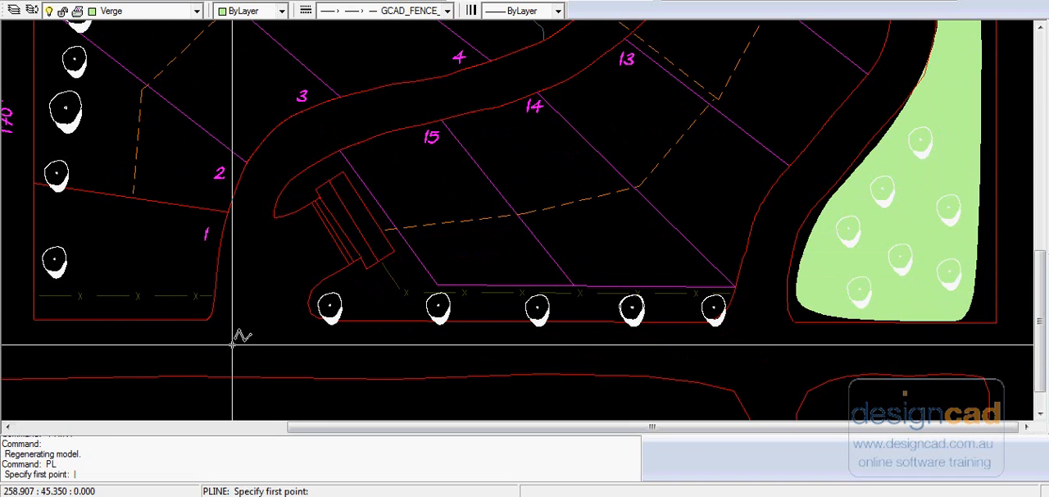
pyautogui.click(405, 255)
pyautogui.click(376, 268)
pyautogui.click(340, 276)
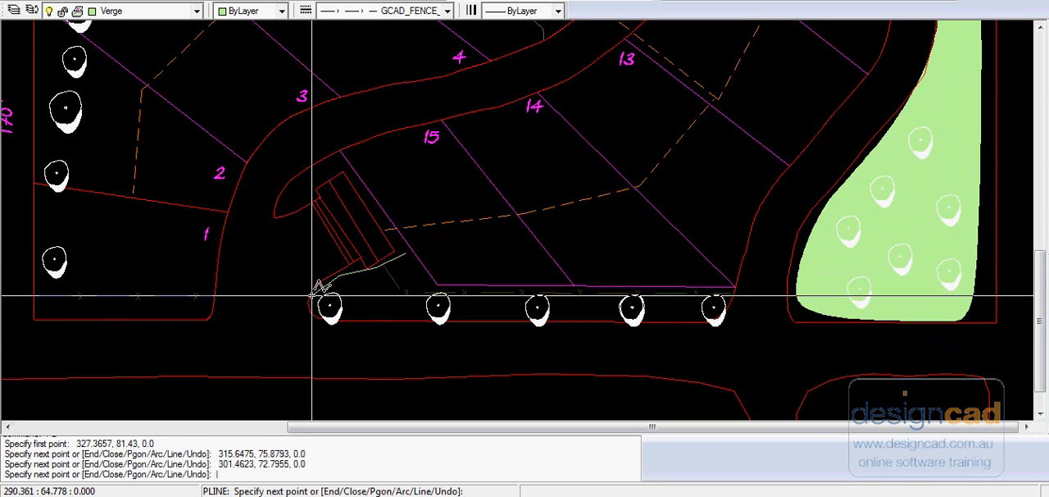
pyautogui.click(311, 294)
pyautogui.click(316, 312)
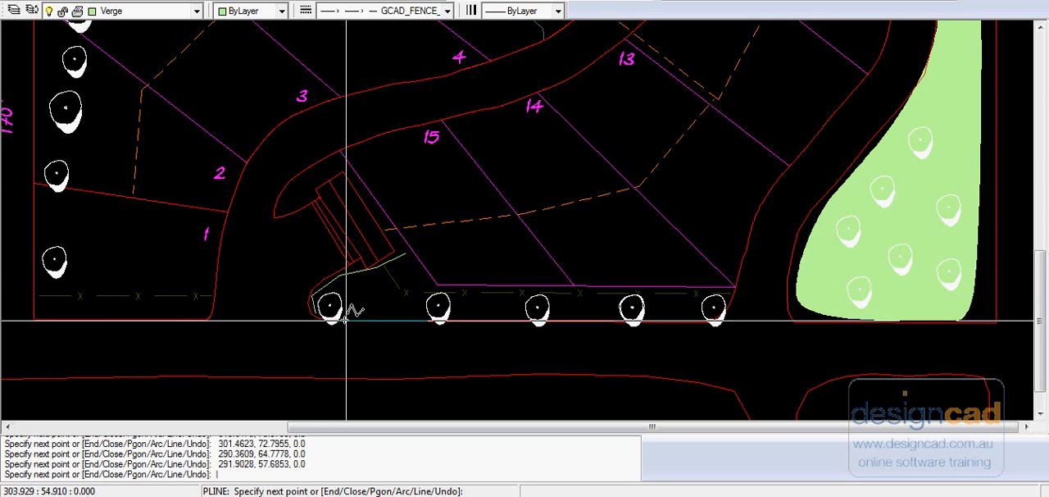
pyautogui.click(385, 318)
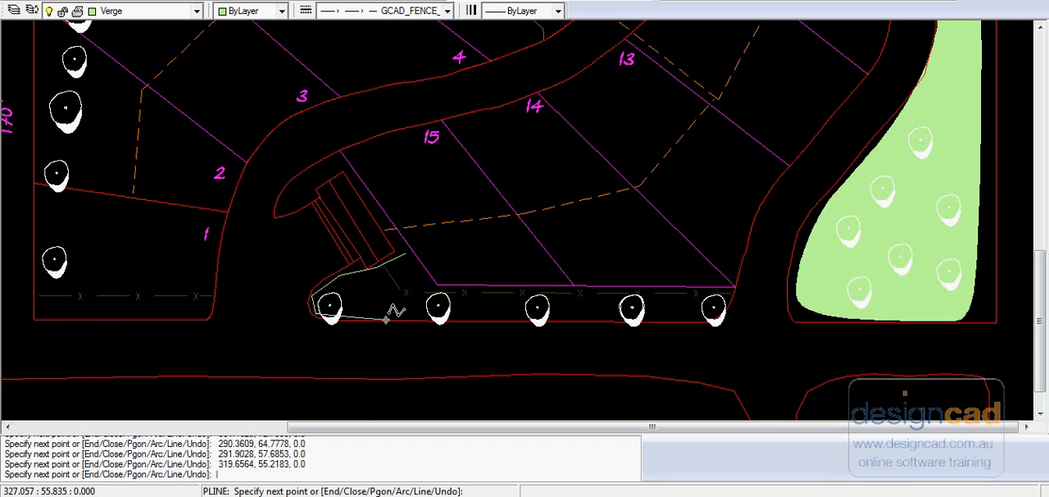
pyautogui.click(483, 319)
pyautogui.click(568, 320)
pyautogui.click(656, 318)
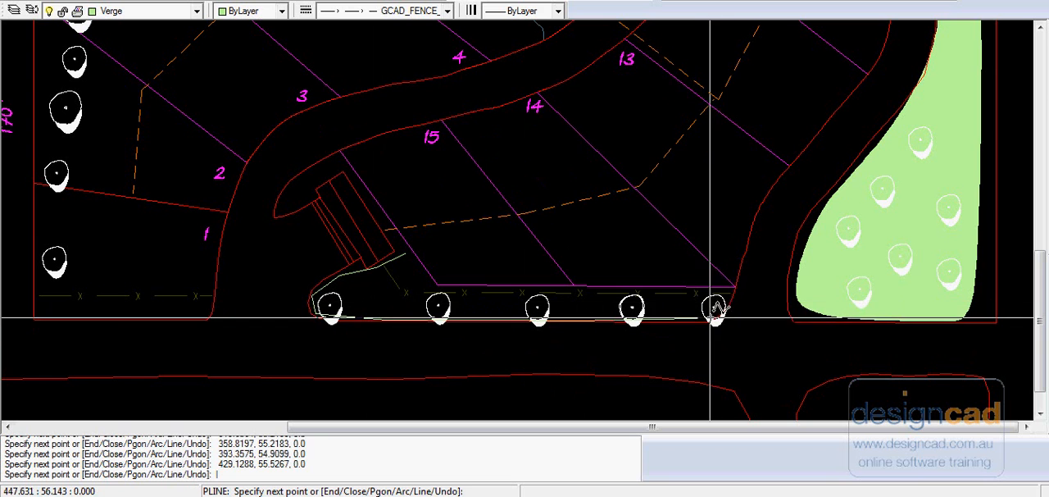
pyautogui.click(702, 318)
pyautogui.click(730, 300)
pyautogui.click(682, 299)
pyautogui.click(590, 301)
pyautogui.click(503, 301)
pyautogui.click(462, 302)
pyautogui.click(421, 298)
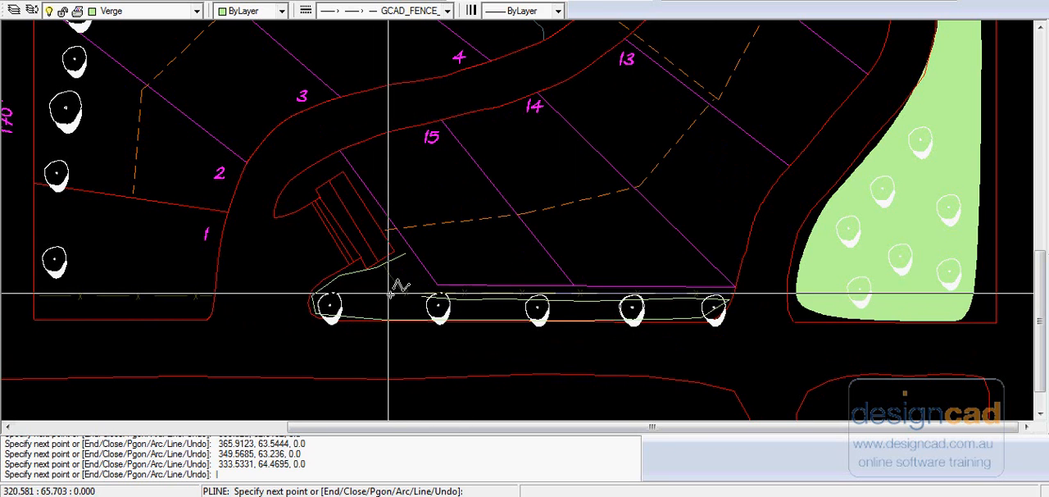
pyautogui.click(384, 291)
pyautogui.click(379, 274)
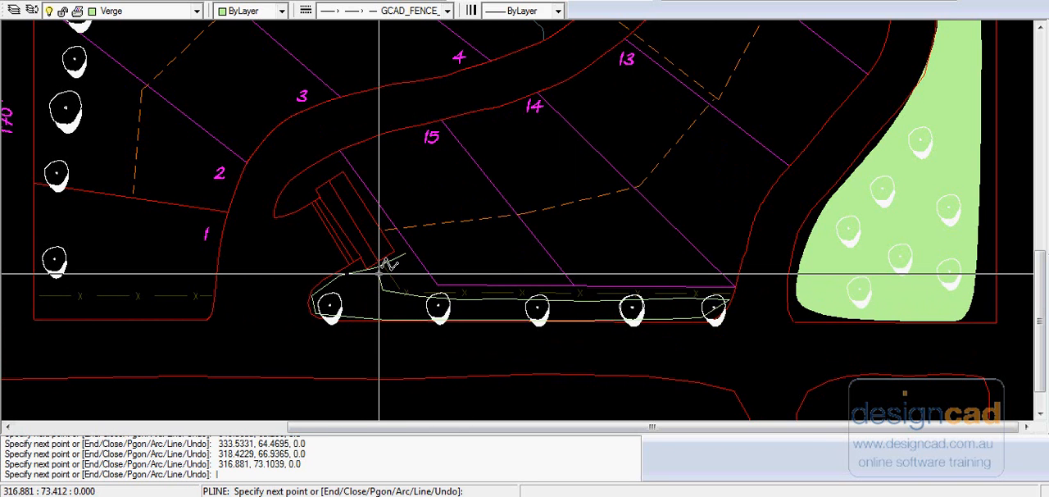
pyautogui.write('C')
pyautogui.press('Return')
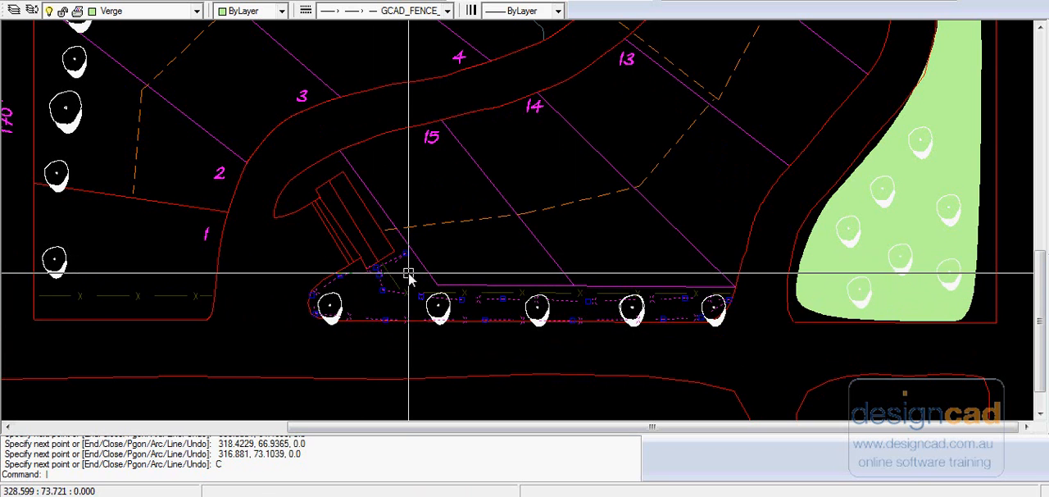
pyautogui.click(375, 271)
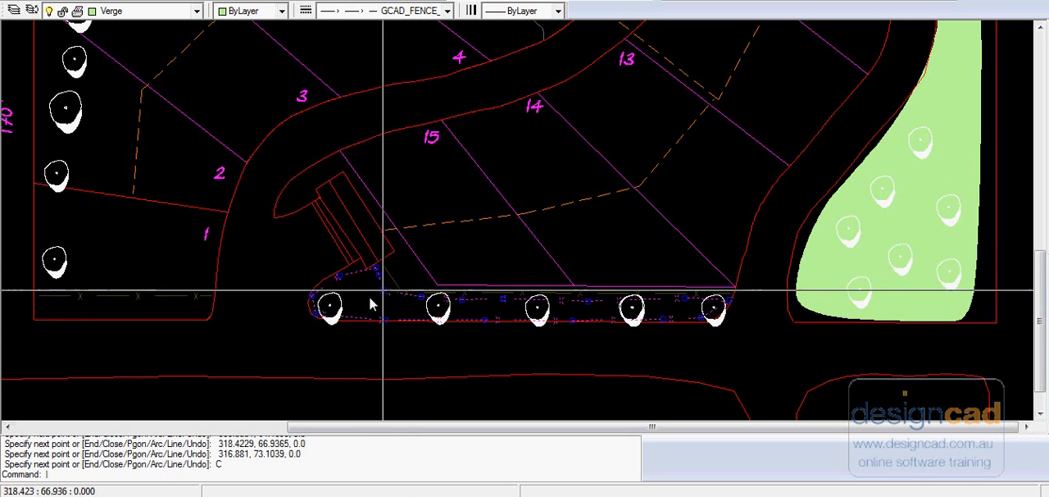
pyautogui.press('Escape')
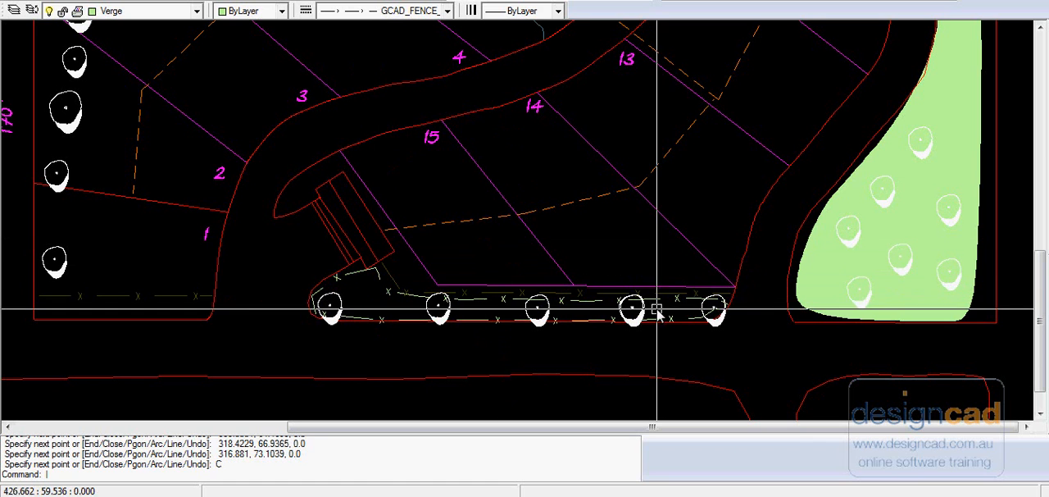
# Step: Change the verge outline polyline's linetype to ByLayer
pyautogui.click(381, 283)
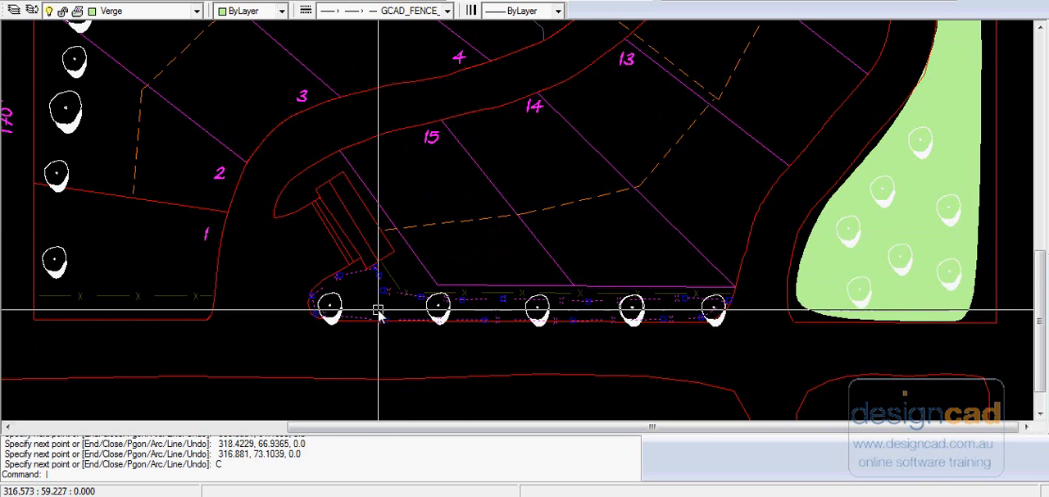
pyautogui.rightClick(377, 297)
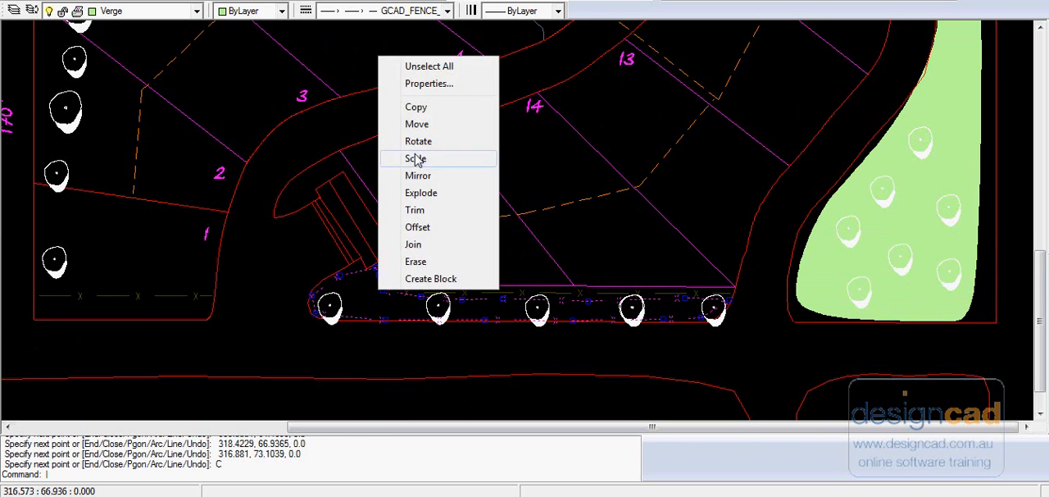
pyautogui.click(426, 84)
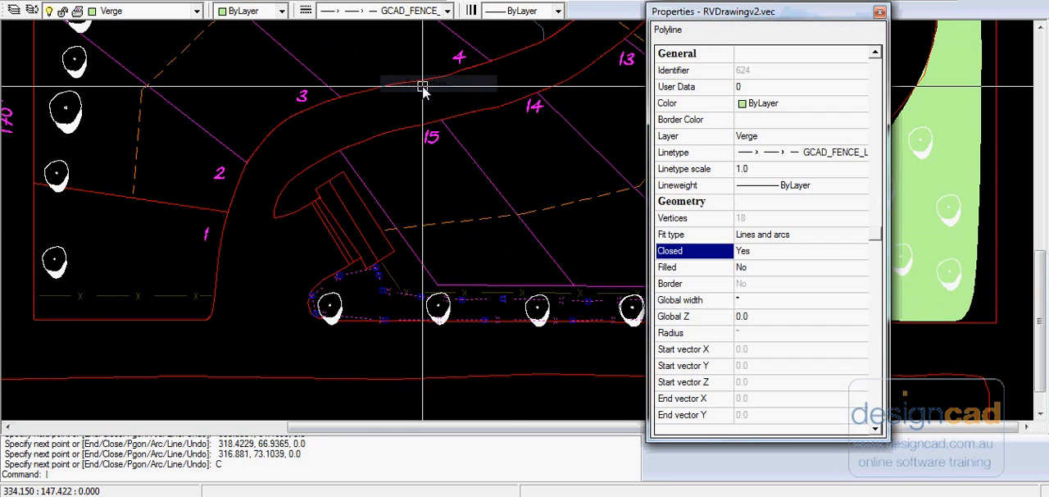
pyautogui.click(820, 155)
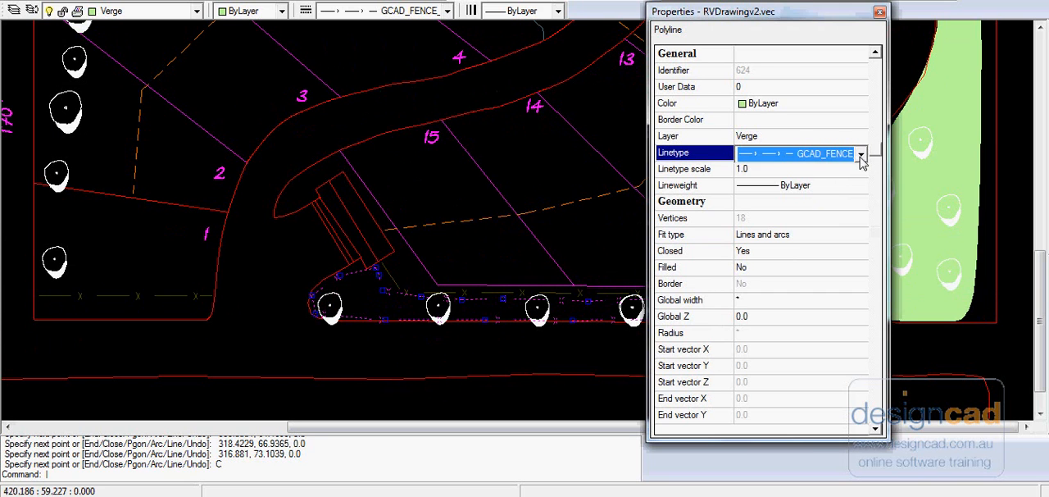
pyautogui.click(860, 155)
pyautogui.click(852, 172)
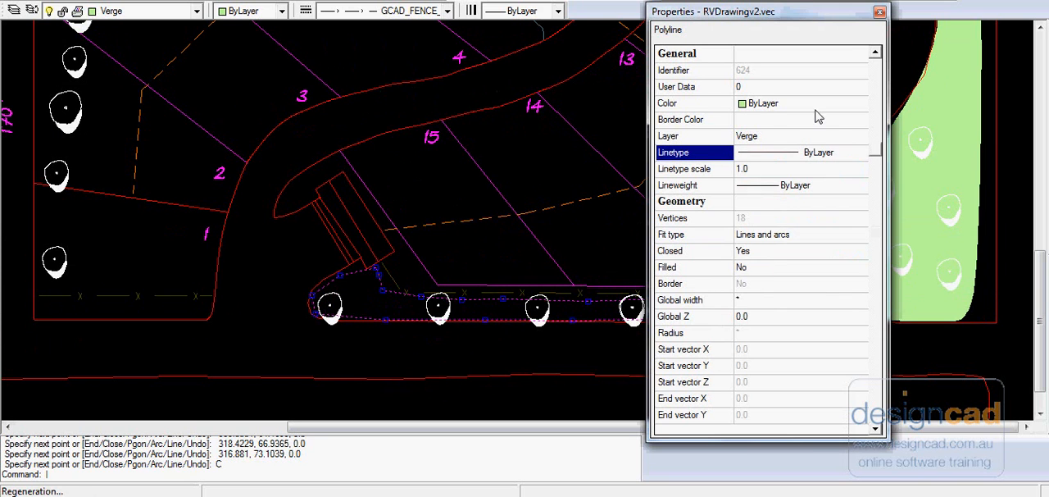
pyautogui.click(880, 11)
pyautogui.press('Escape')
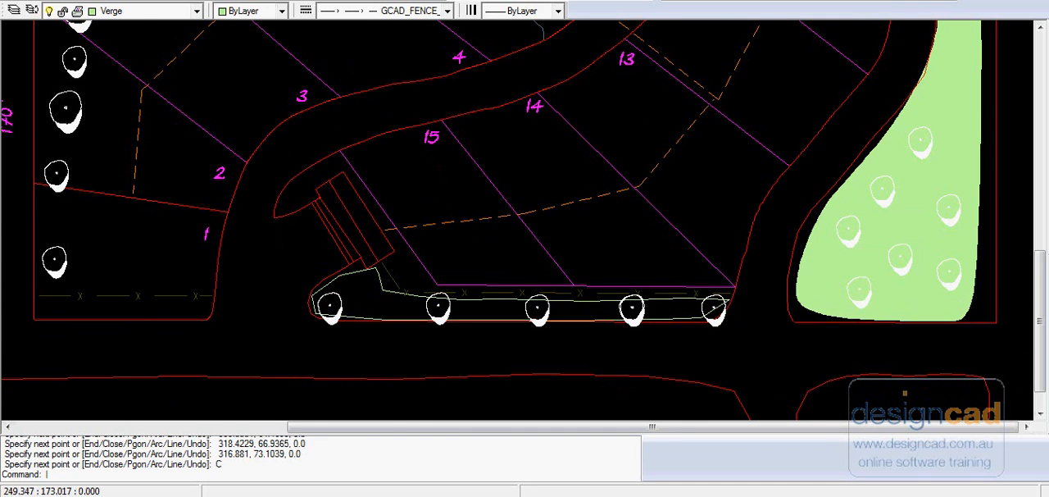
# Step: Try filling the straight-edged verge outline with a *SOLID* hatch using the polyline as boundary entity, and undo that hatch
pyautogui.click(155, 1)
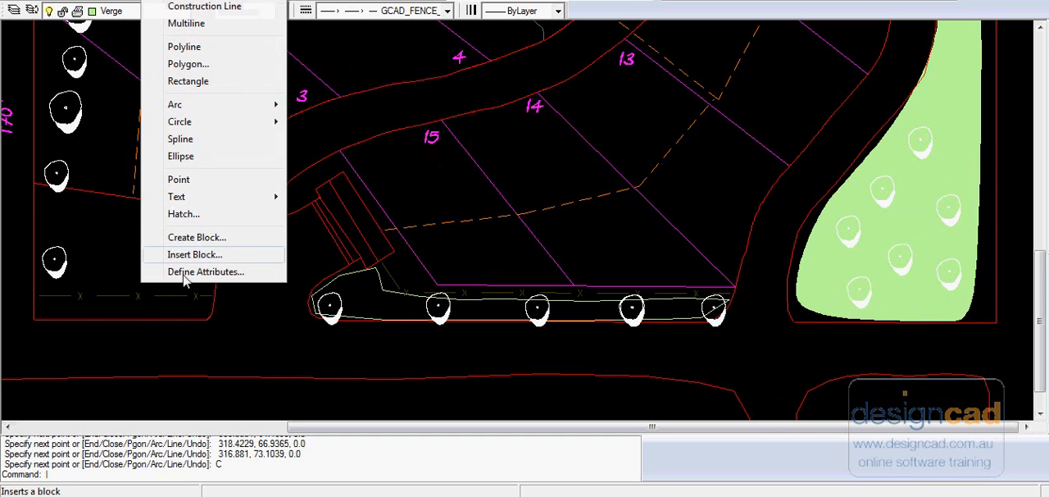
pyautogui.click(215, 213)
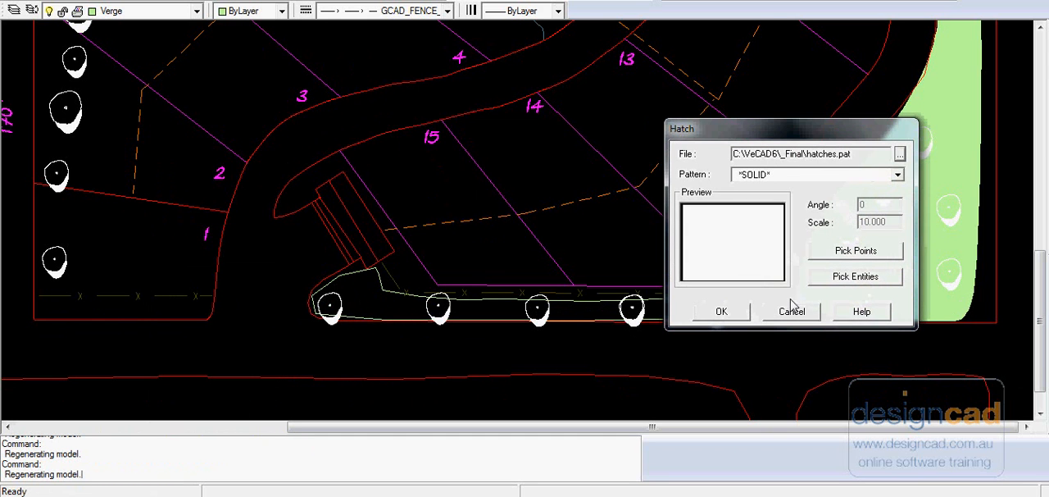
pyautogui.click(859, 279)
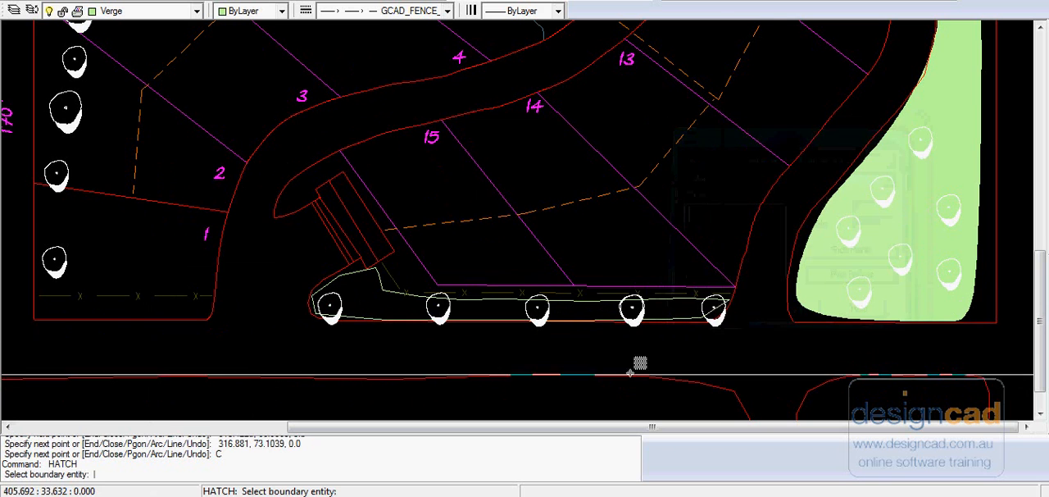
pyautogui.click(402, 287)
pyautogui.press('Return')
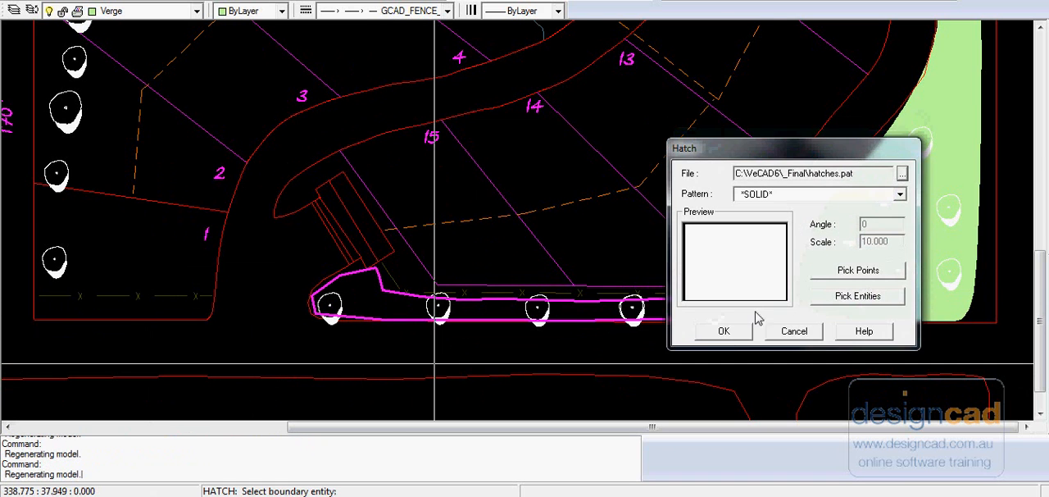
pyautogui.click(724, 331)
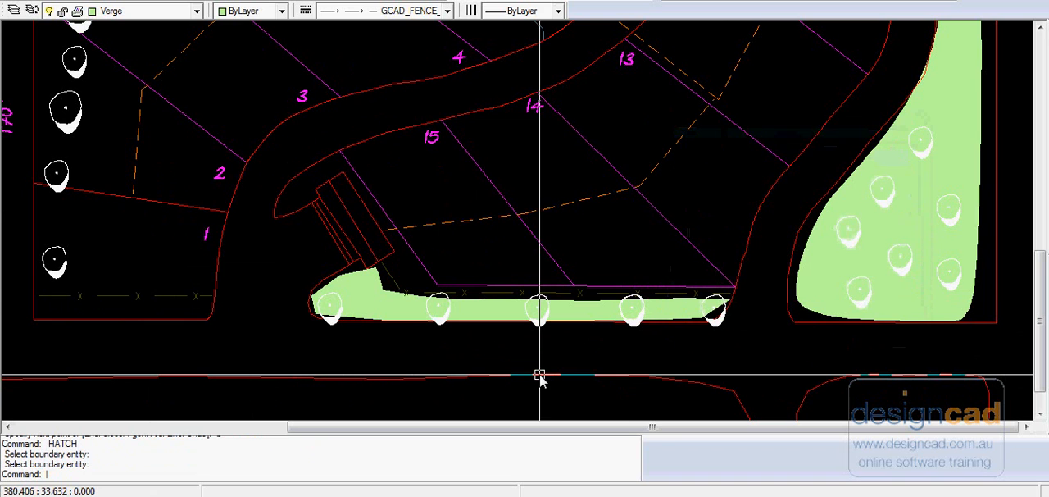
pyautogui.click(51, 1)
pyautogui.click(78, 1)
# Step: Set the verge outline polyline's fit type to Quadratic B-spline
pyautogui.click(374, 284)
pyautogui.rightClick(378, 286)
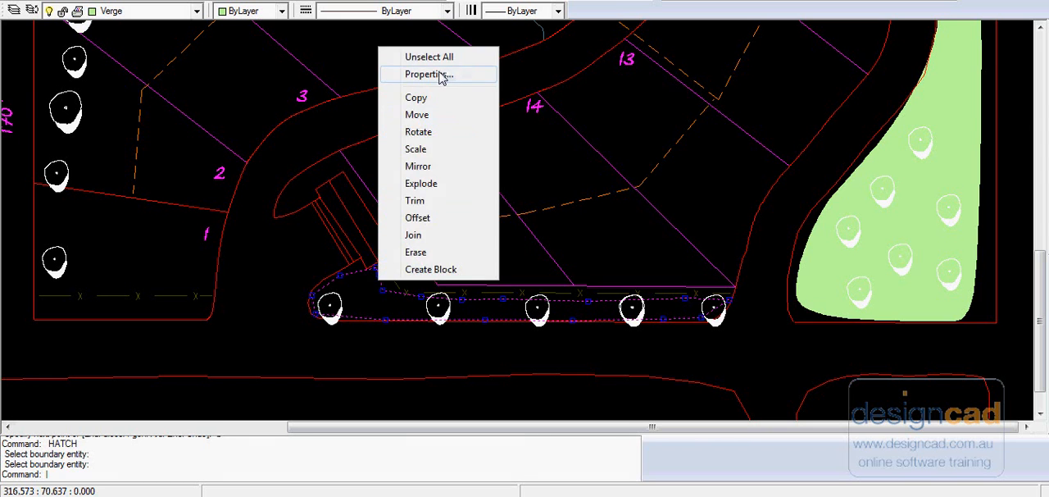
pyautogui.click(443, 76)
pyautogui.click(836, 238)
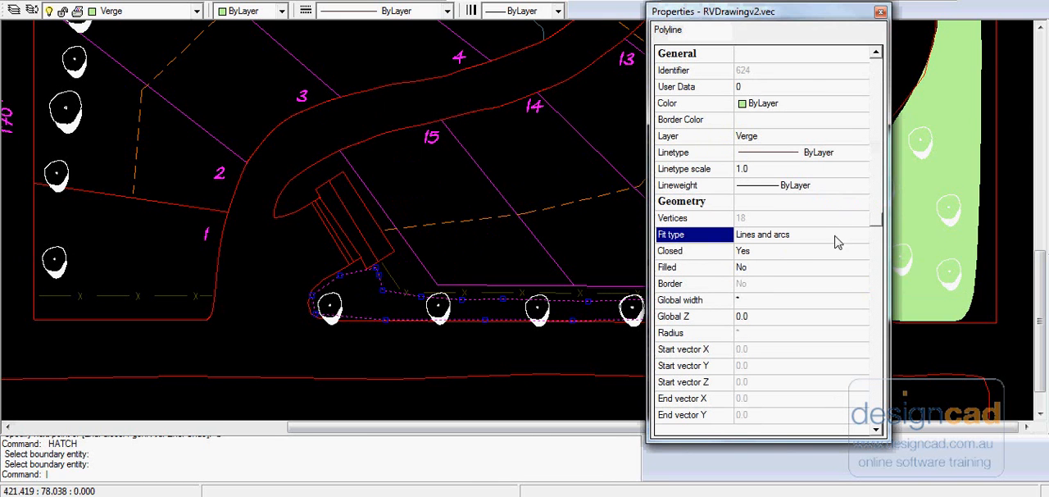
pyautogui.click(861, 236)
pyautogui.click(779, 259)
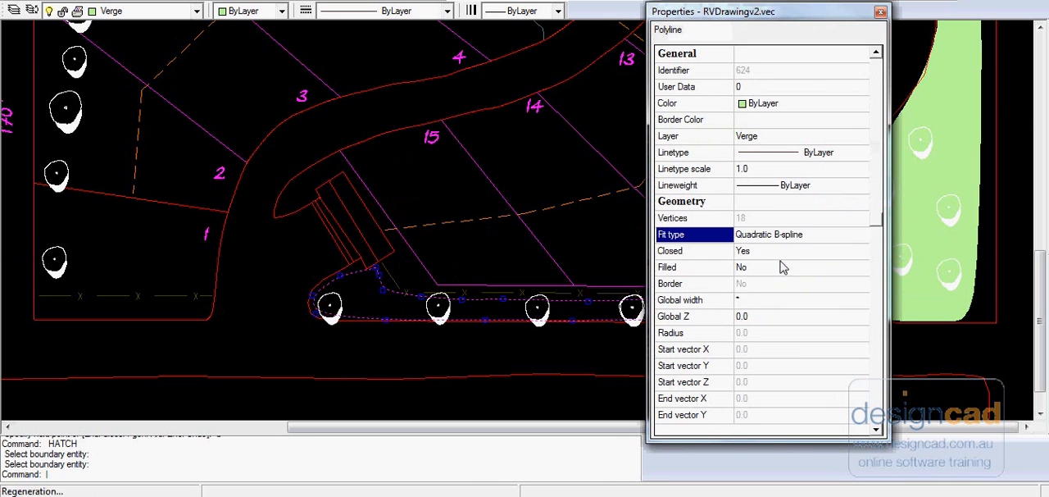
pyautogui.click(881, 11)
pyautogui.press('Escape')
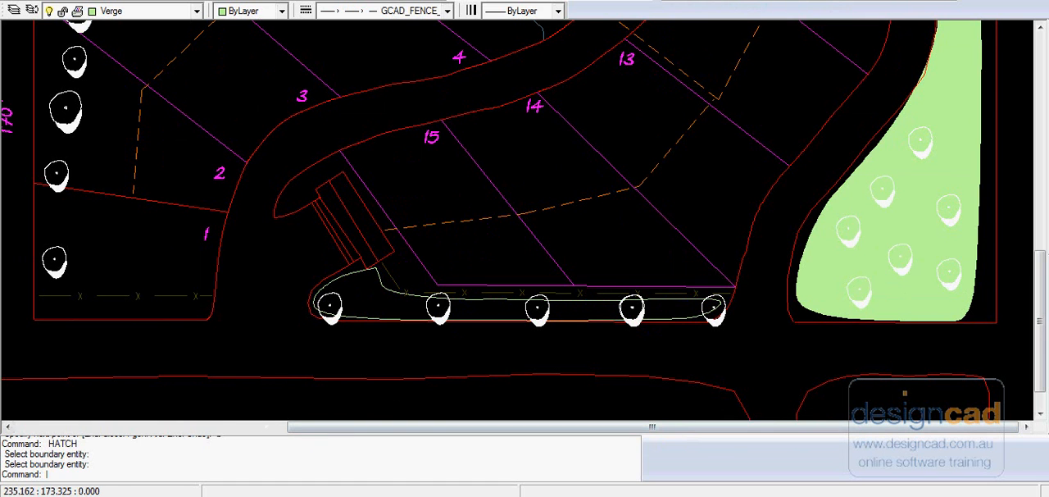
# Step: Fill the curved verge outline with a *SOLID* hatch, using the polyline as the boundary entity
pyautogui.click(197, 218)
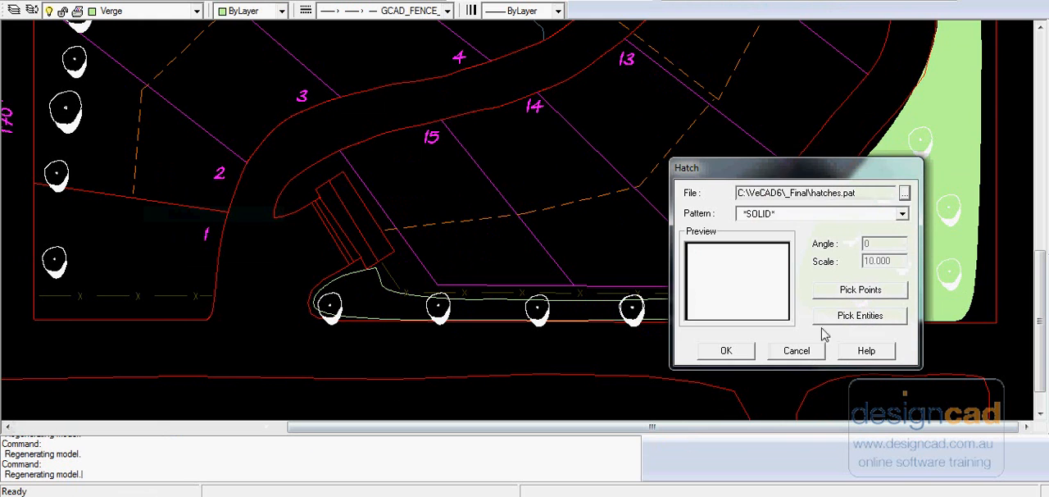
pyautogui.click(872, 319)
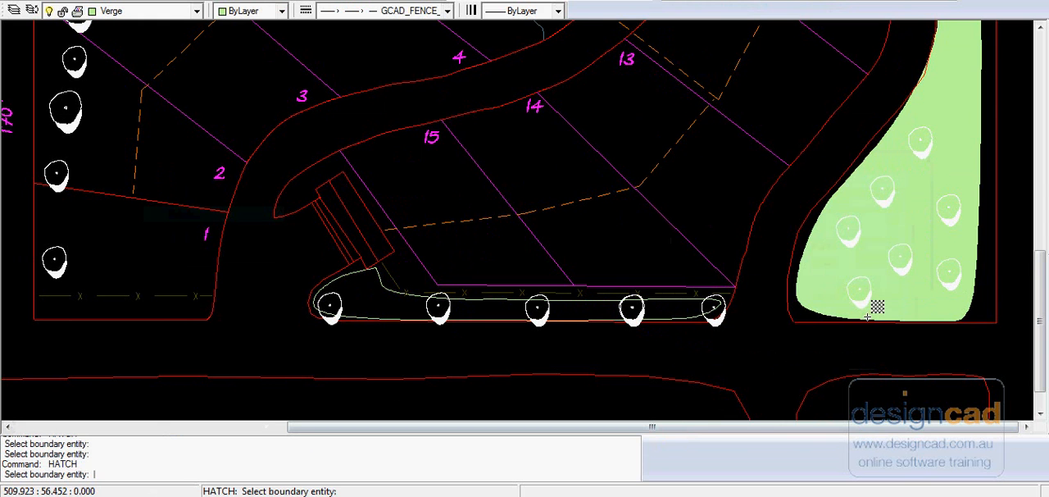
pyautogui.click(599, 312)
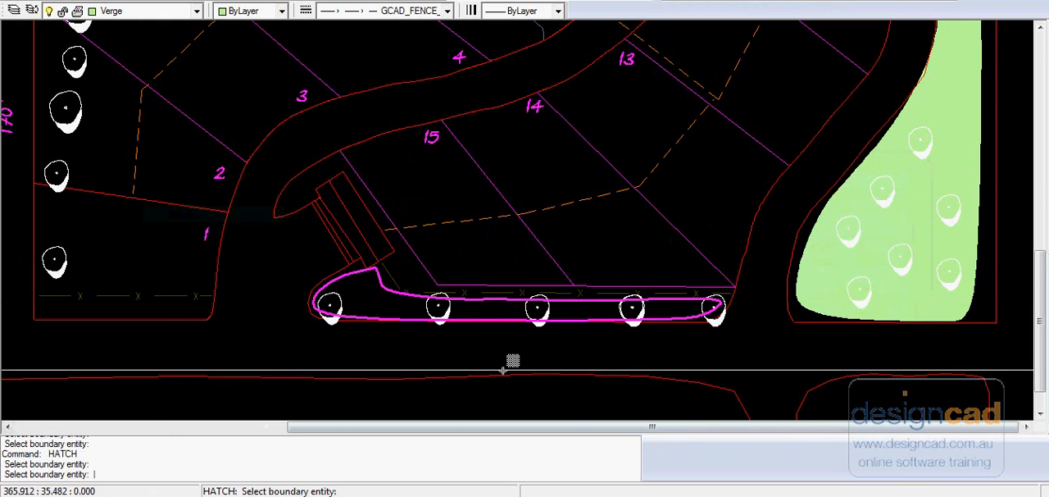
pyautogui.press('Return')
pyautogui.click(730, 370)
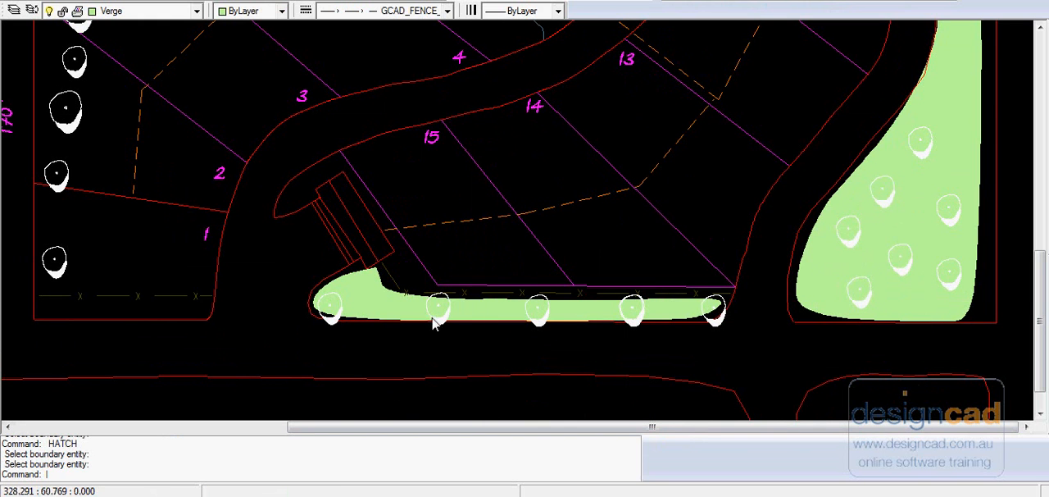
pyautogui.scroll(-3, 639, 301)
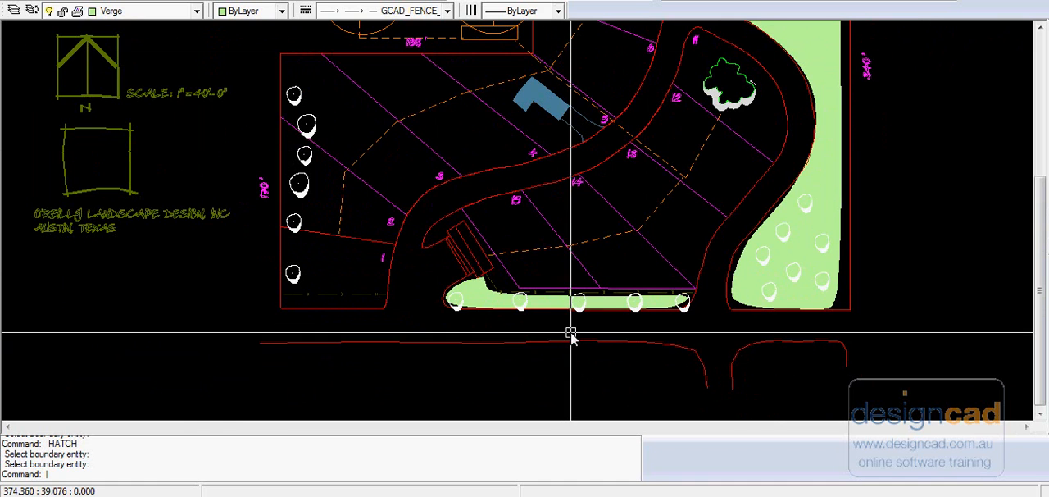
pyautogui.scroll(1, 570, 331)
pyautogui.scroll(-2, 571, 331)
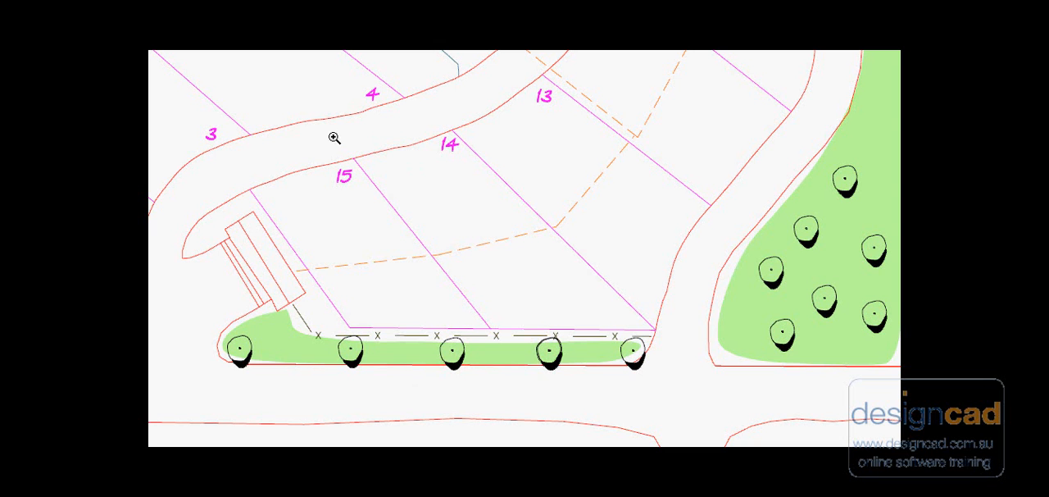
pyautogui.scroll(-1, 483, 44)
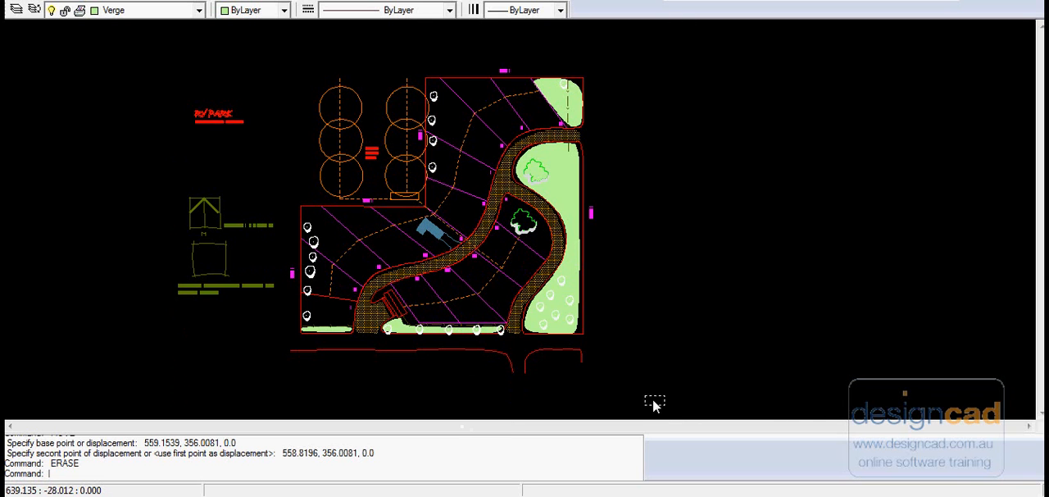
# Step: Combine all objects of the site plan into a block named "all", converting the originals to the block
pyautogui.click(161, 46)
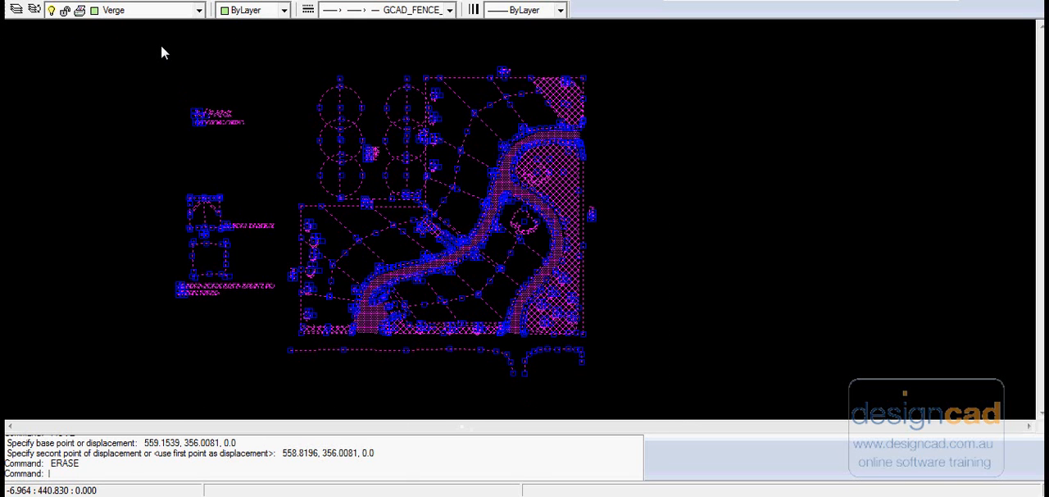
pyautogui.rightClick(161, 48)
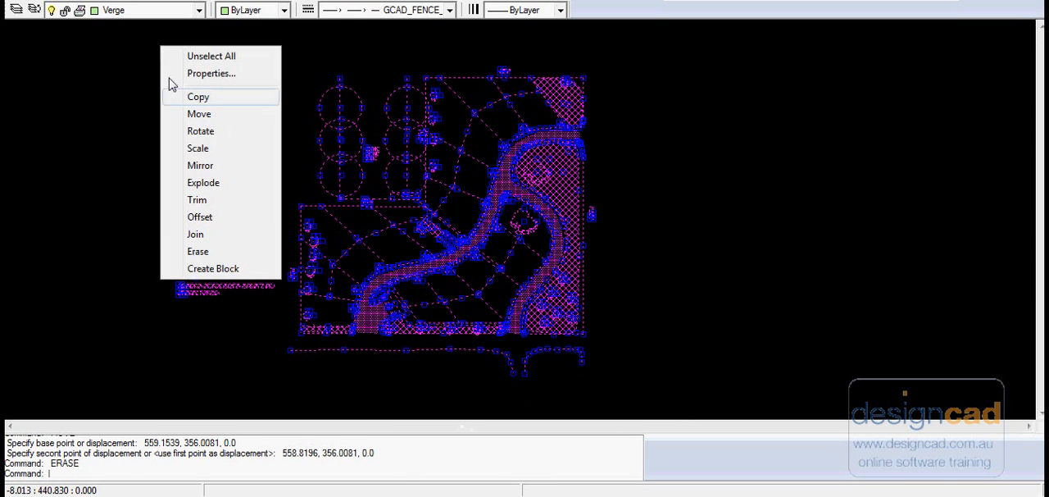
pyautogui.click(209, 271)
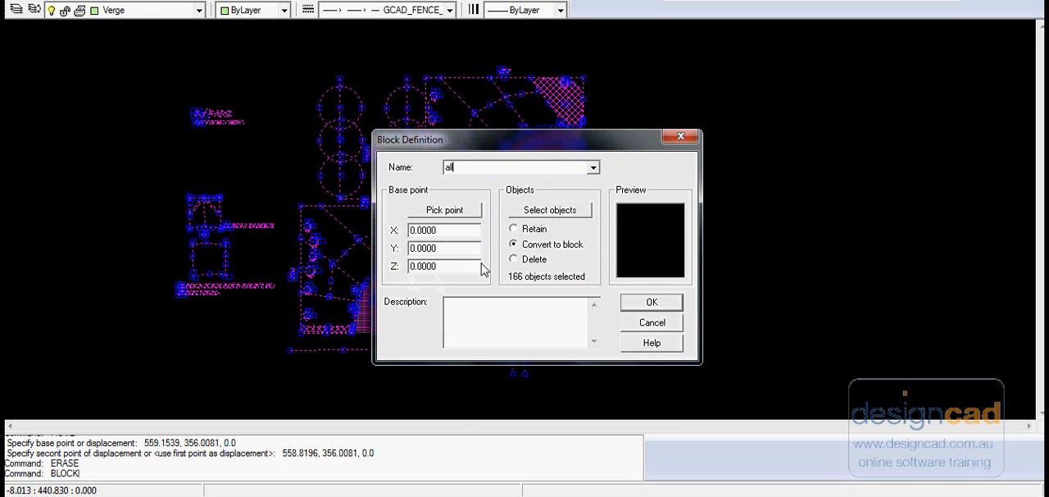
pyautogui.click(649, 302)
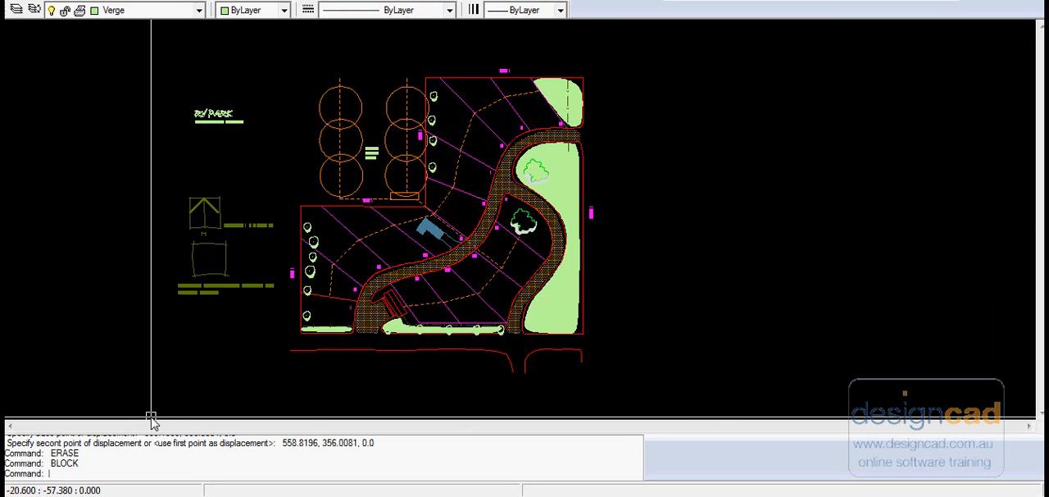
# Step: Explode the whole-plan block in the model back into its separate objects
pyautogui.click(431, 353)
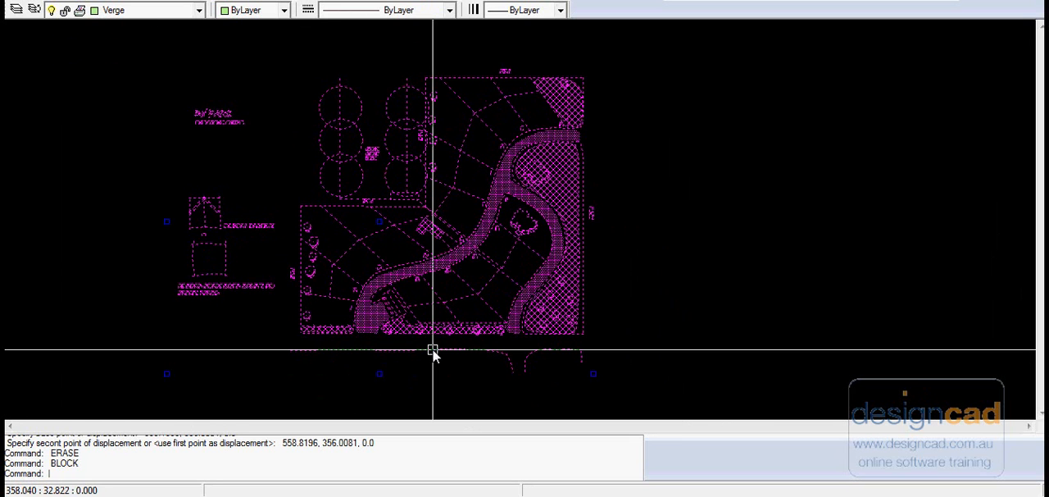
pyautogui.rightClick(707, 236)
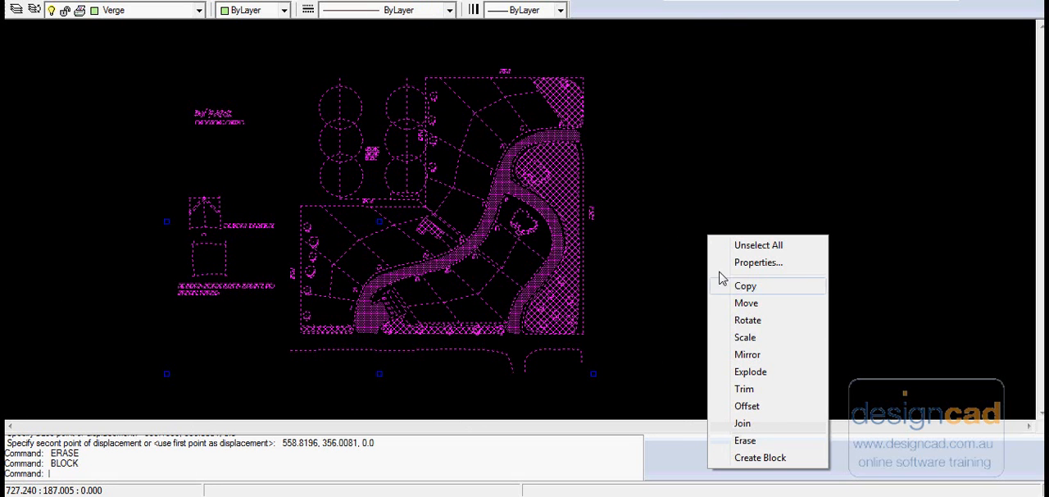
pyautogui.click(765, 373)
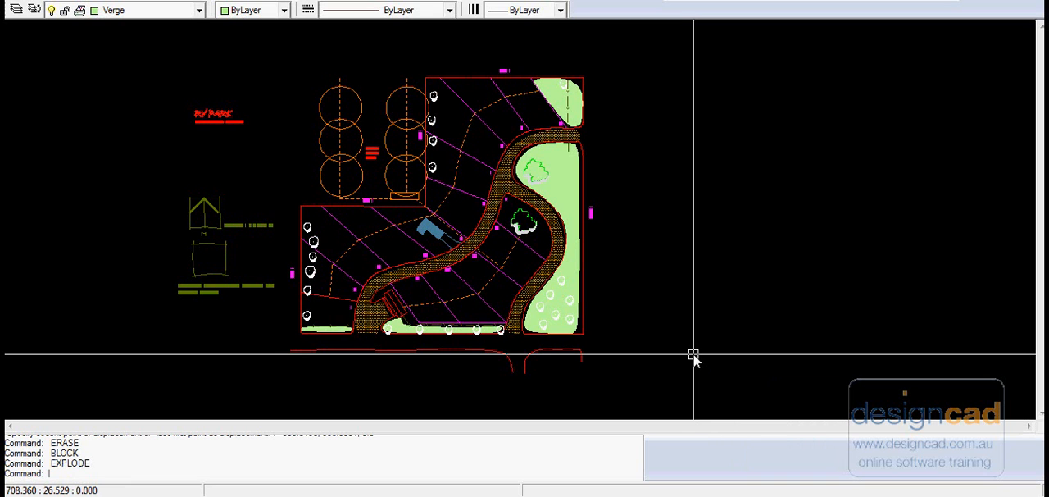
# Step: Create a new page named B3SheetAll with the B3, 353 x 500 paper size
pyautogui.write('PAGES')
pyautogui.press('Return')
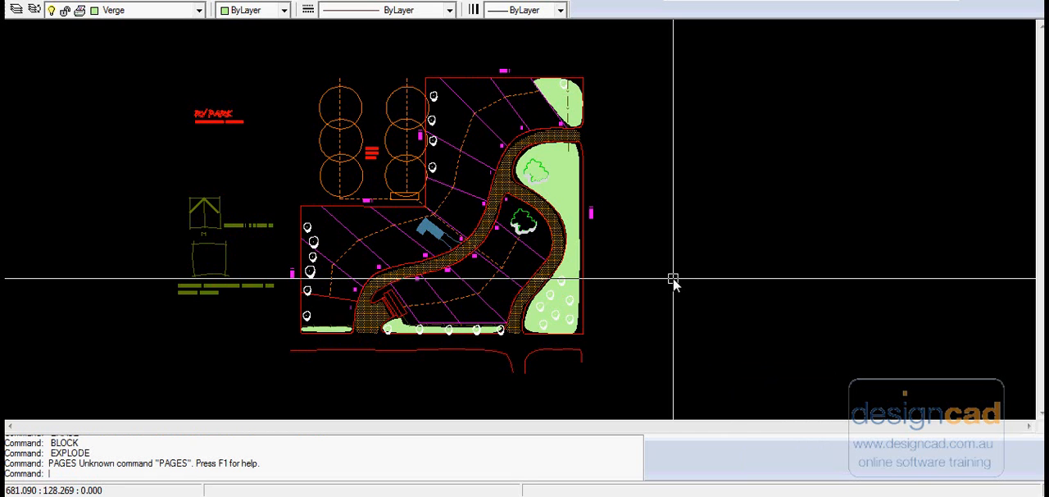
pyautogui.press('Return')
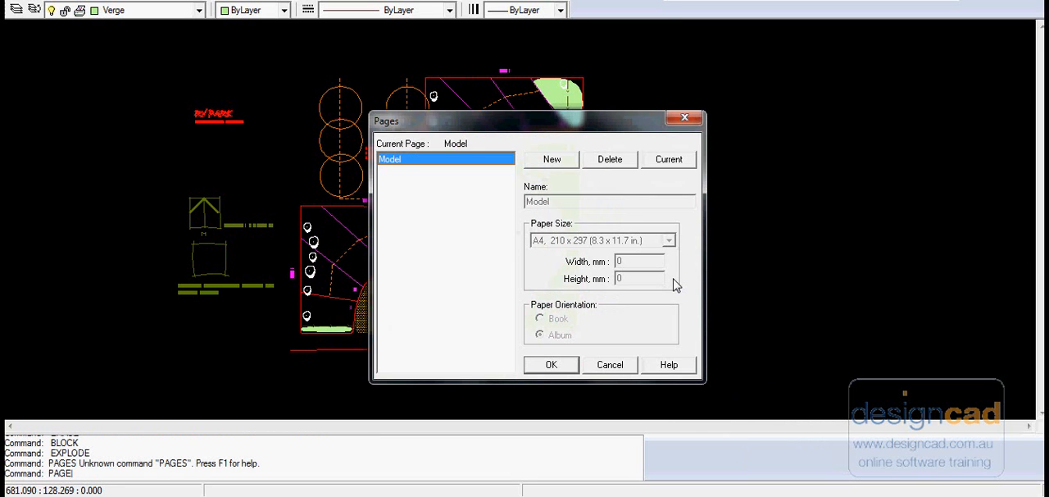
pyautogui.click(551, 160)
pyautogui.click(570, 201)
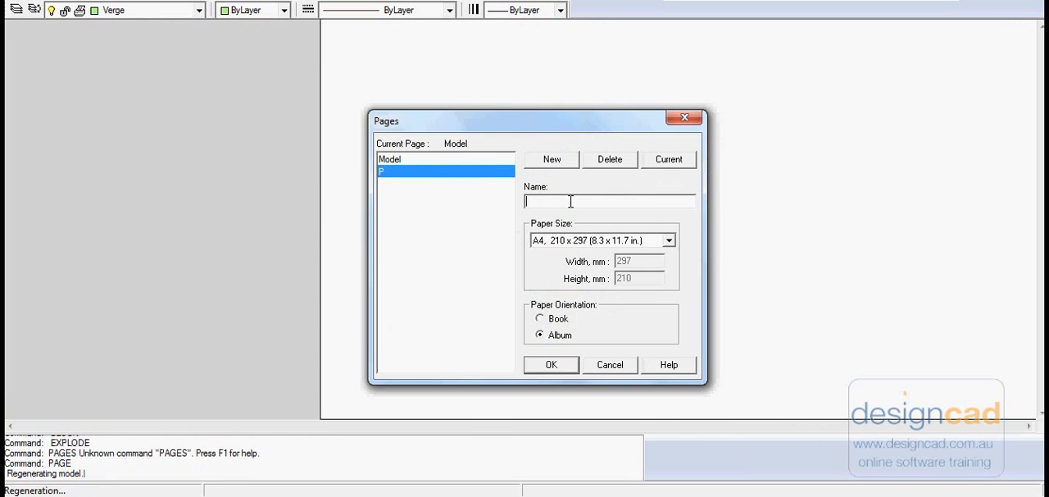
pyautogui.click(668, 241)
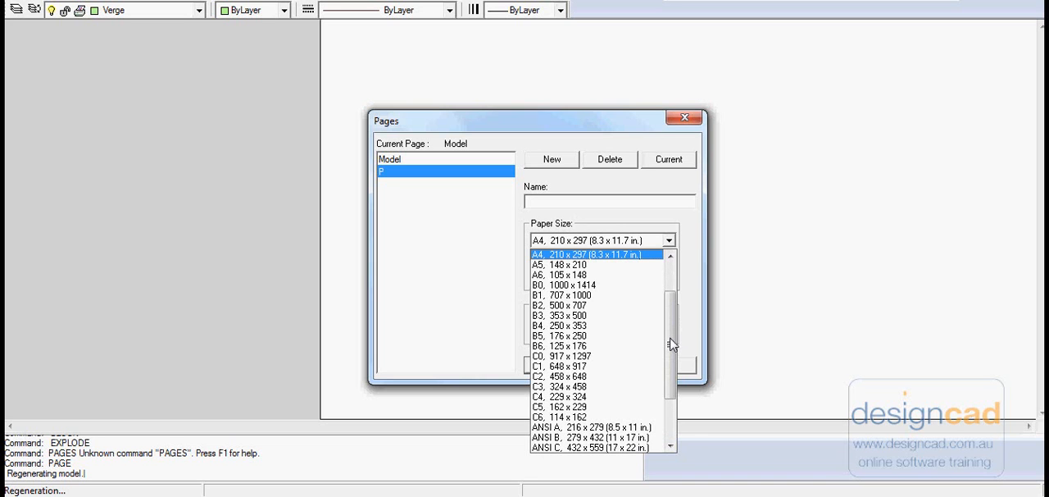
pyautogui.click(560, 315)
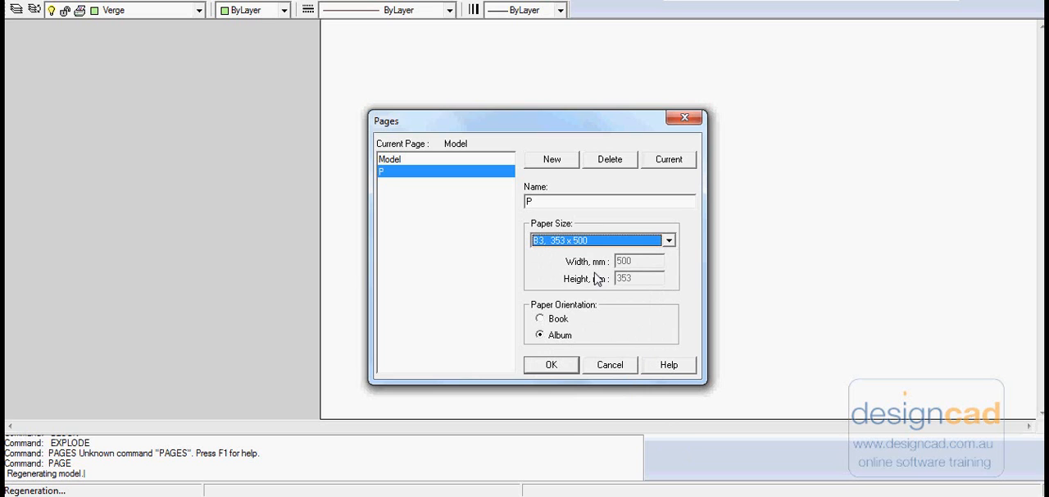
pyautogui.click(558, 203)
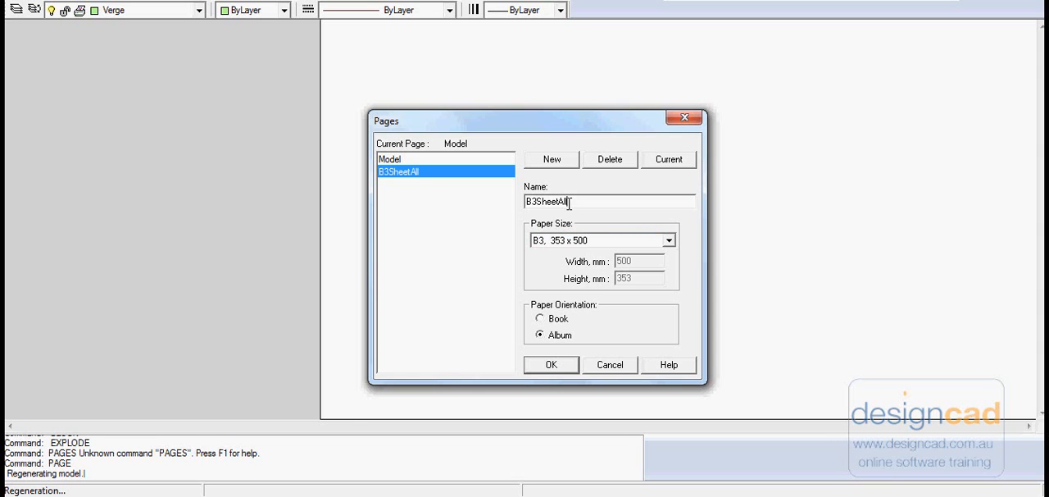
pyautogui.click(547, 366)
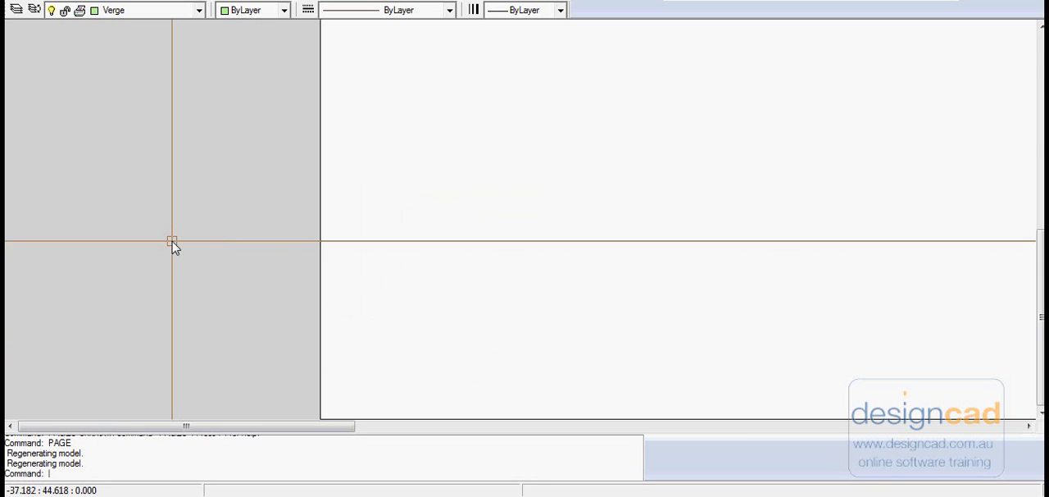
# Step: Insert the "all" block onto the sheet with its insertion point near the lower-left corner, at about 17, 13
pyautogui.rightClick(172, 242)
pyautogui.click(237, 272)
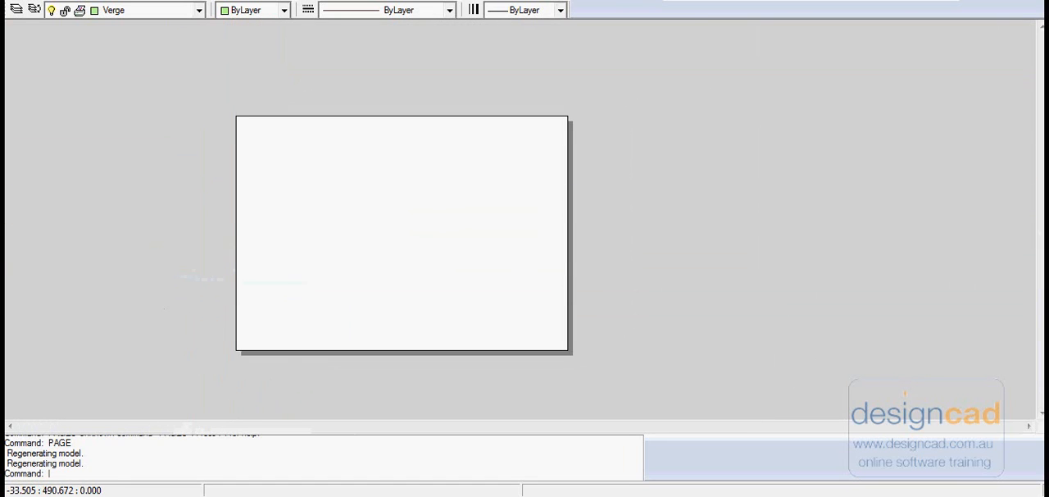
pyautogui.click(244, 0)
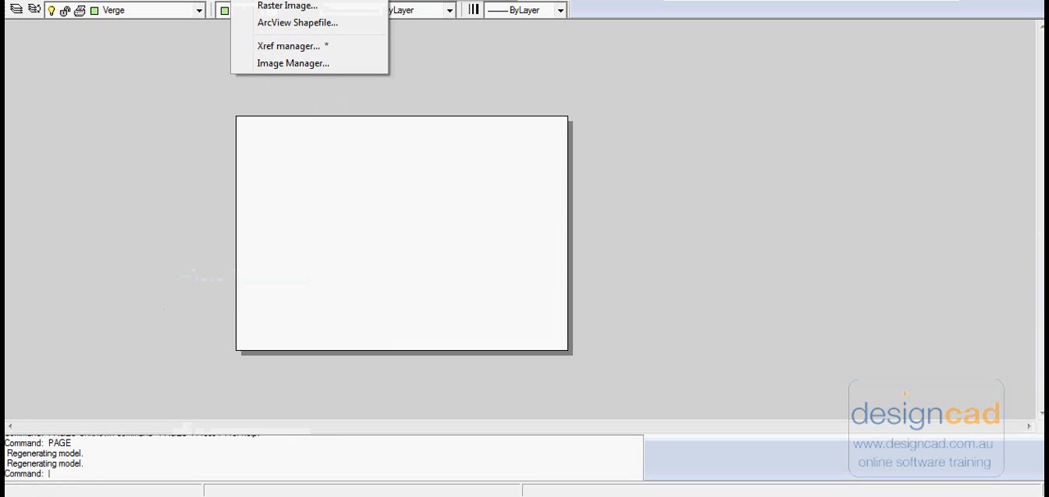
pyautogui.click(282, 0)
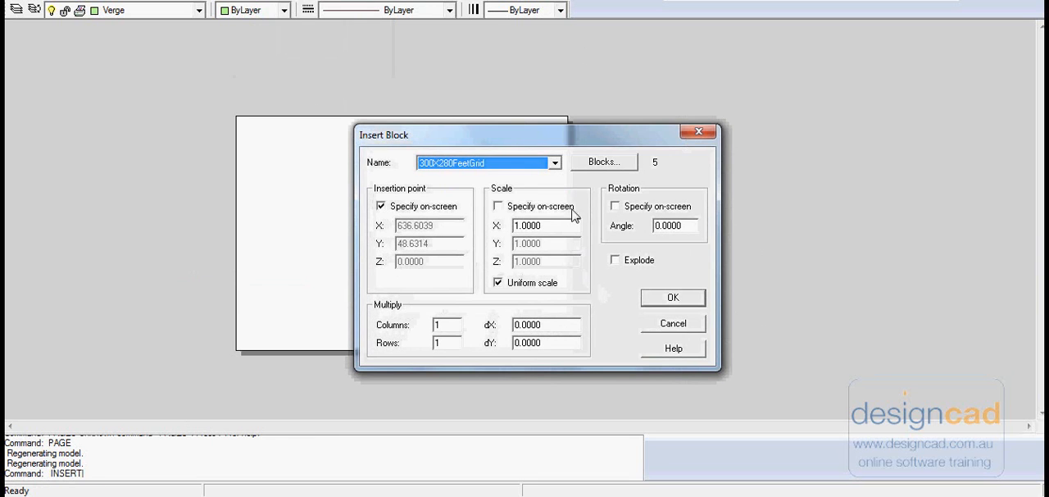
pyautogui.click(555, 162)
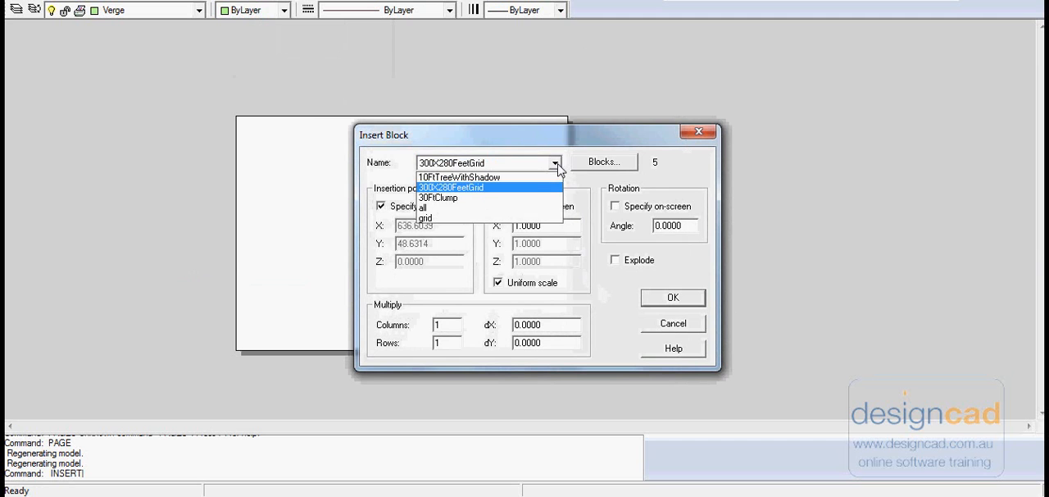
pyautogui.click(469, 210)
pyautogui.click(672, 299)
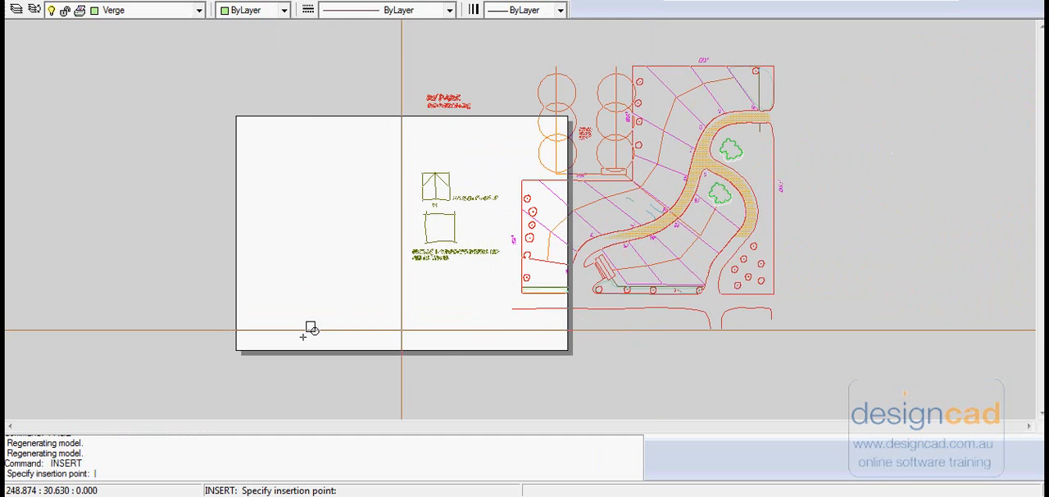
pyautogui.click(247, 341)
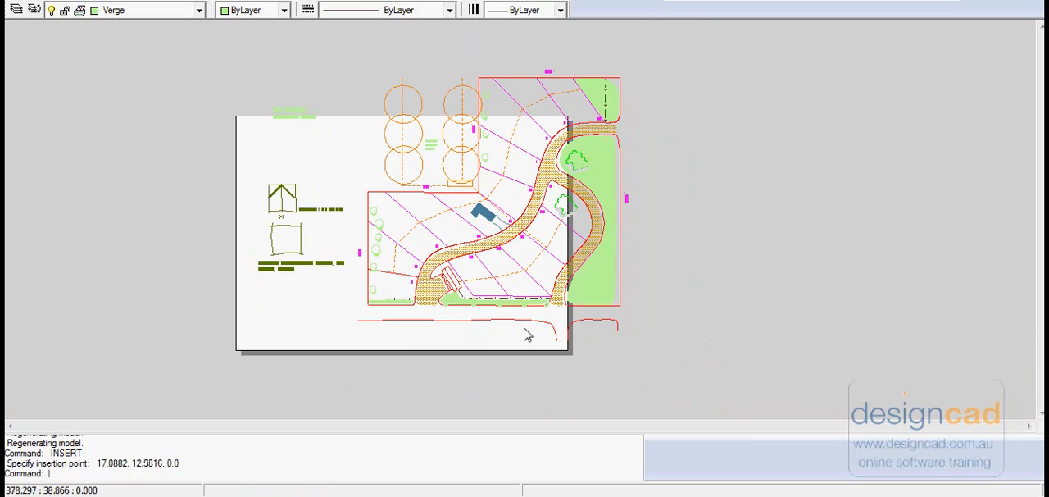
# Step: Scale the inserted site plan block by .5 from a base point near the sheet's lower-left corner
pyautogui.click(436, 277)
pyautogui.rightClick(438, 277)
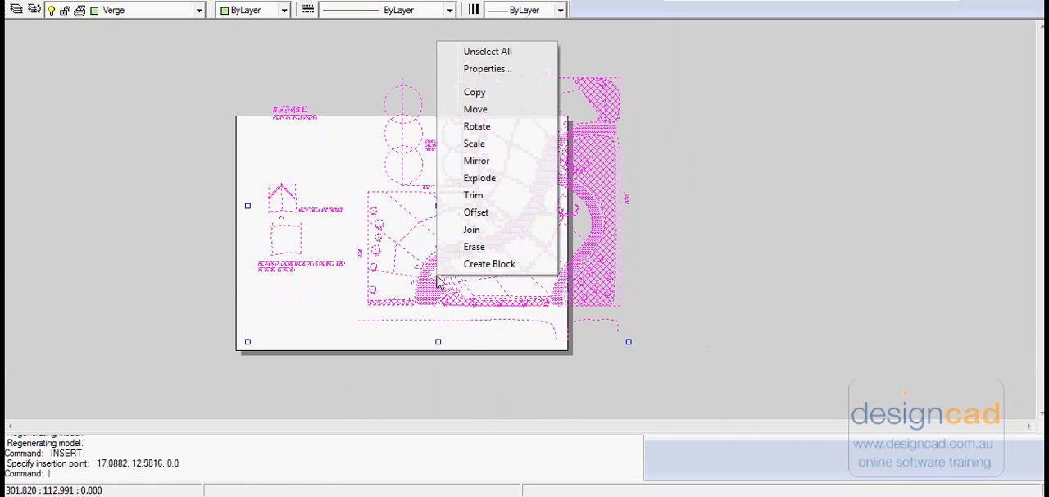
pyautogui.click(486, 143)
pyautogui.click(263, 333)
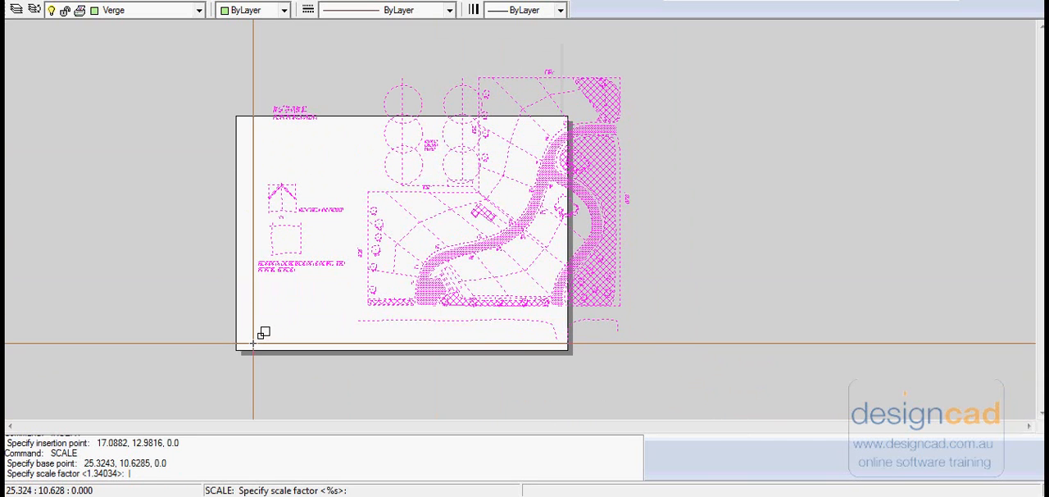
pyautogui.write('.5')
pyautogui.press('Return')
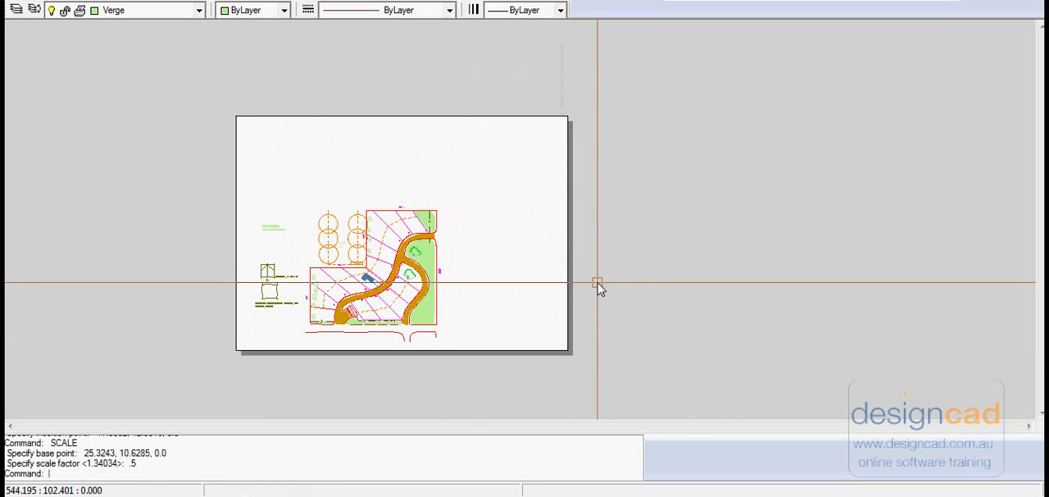
# Step: Move the site plan block about 59 units right and 73 units up, to the middle of the sheet
pyautogui.click(377, 288)
pyautogui.rightClick(378, 288)
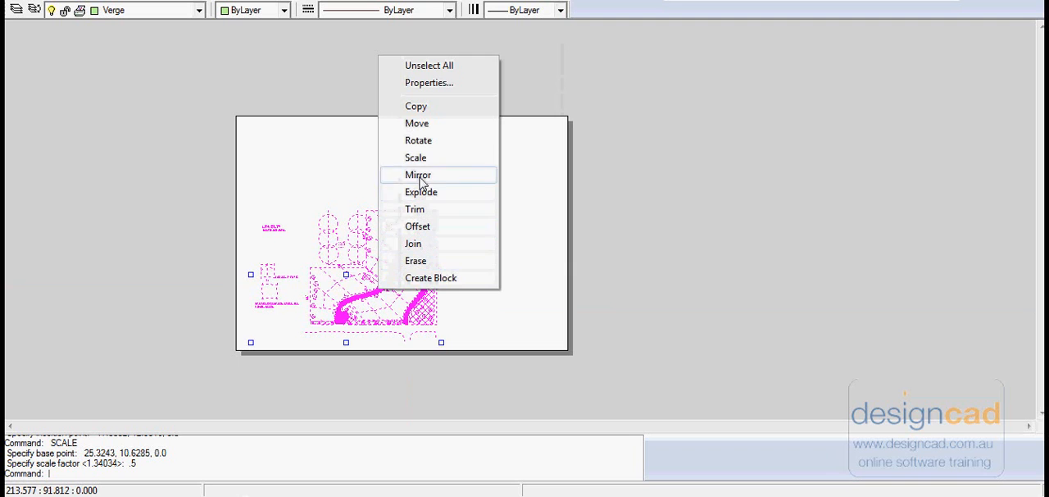
pyautogui.click(424, 123)
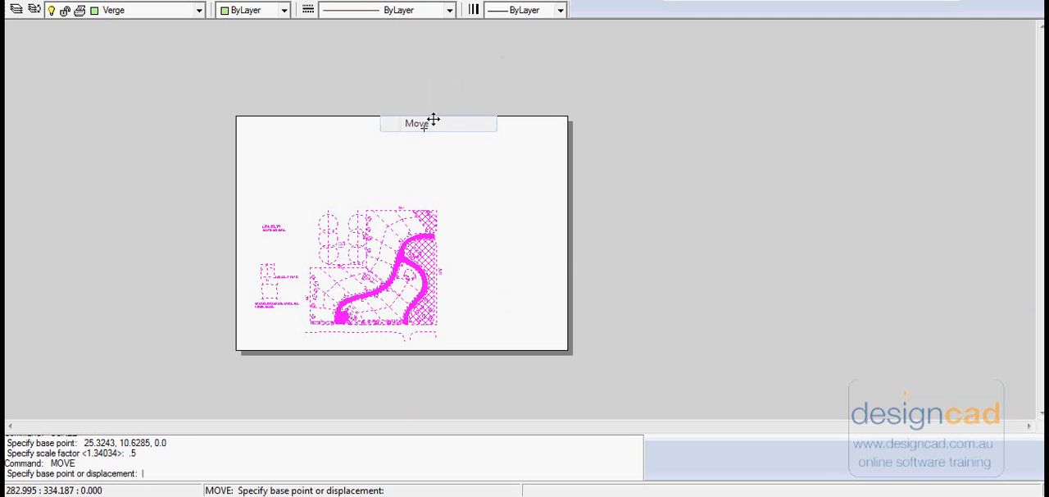
pyautogui.click(378, 284)
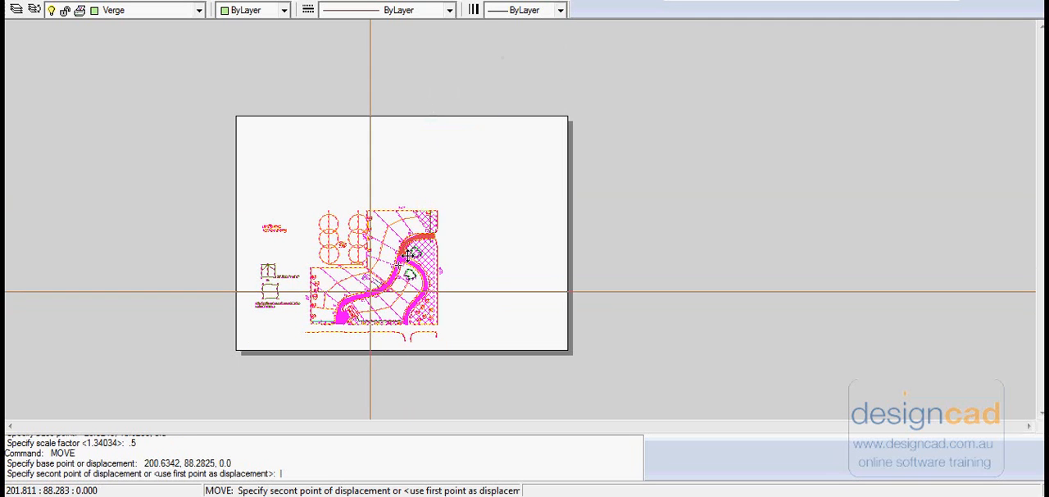
pyautogui.click(408, 244)
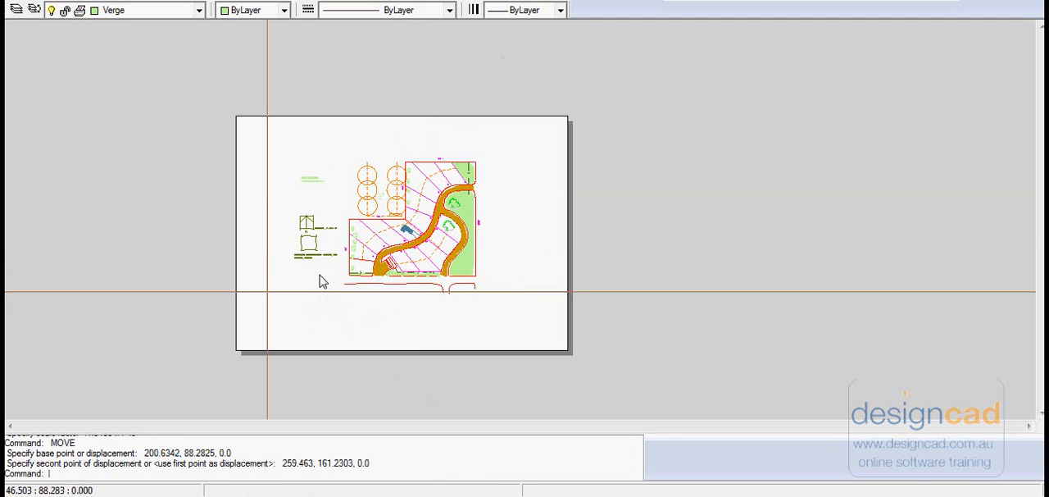
# Step: Set up the sheet's print with Scaled to Fit and Center the print enabled
pyautogui.scroll(3, 342, 254)
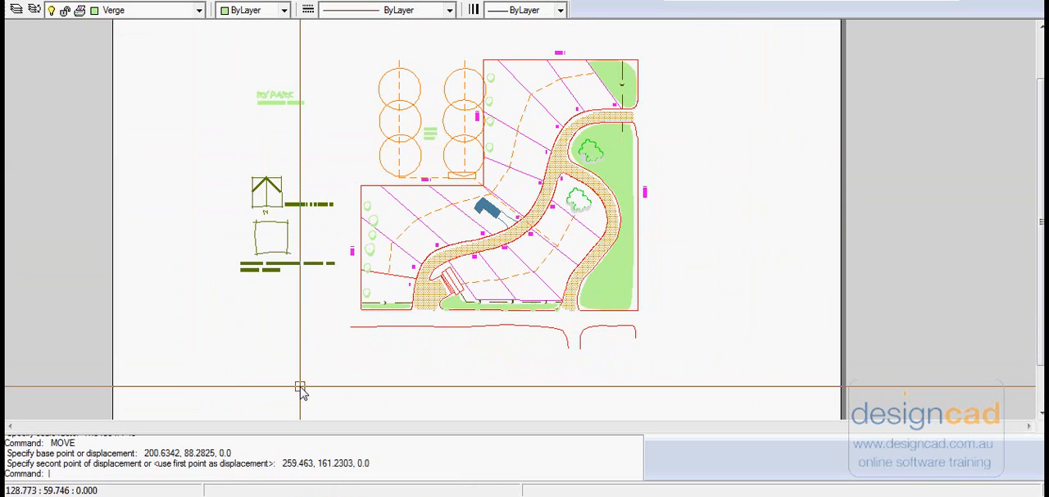
pyautogui.scroll(-1, 675, 255)
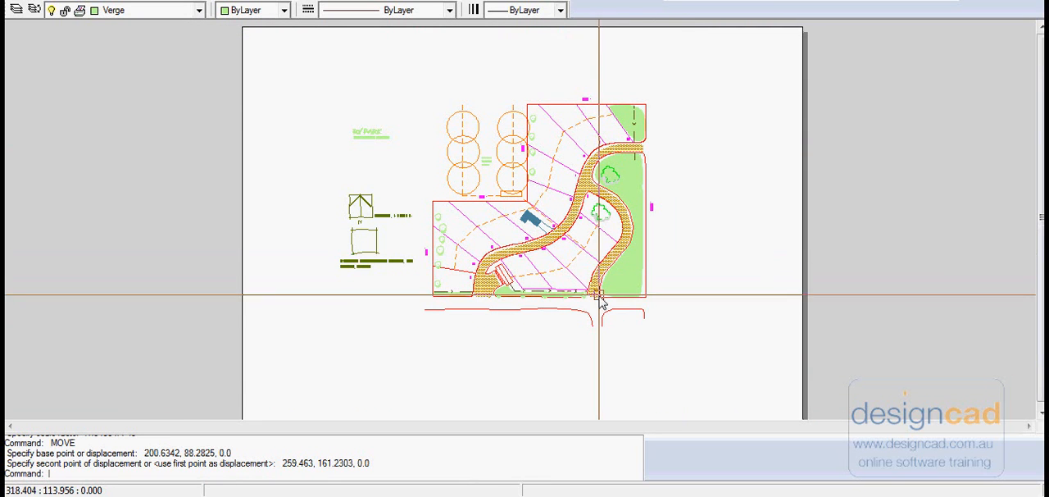
pyautogui.scroll(2, 604, 297)
pyautogui.scroll(-2, 600, 300)
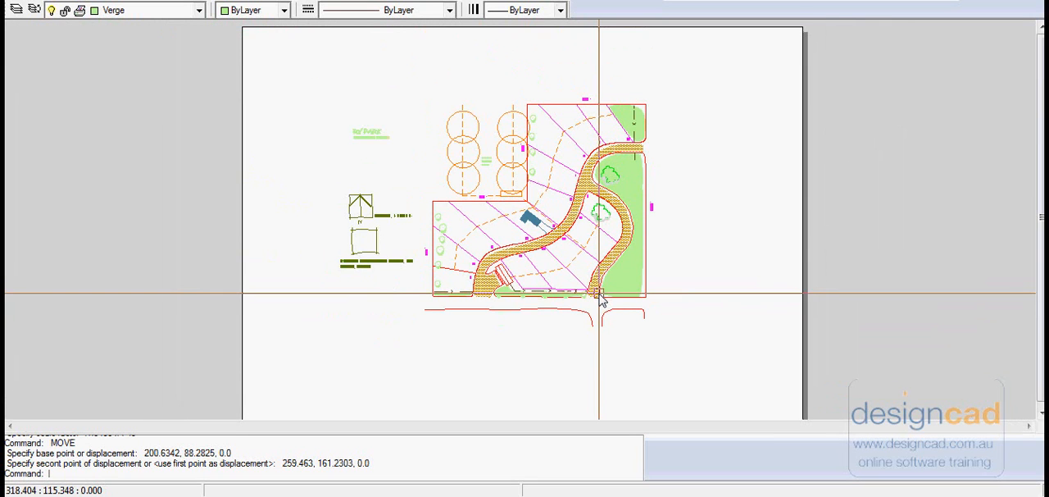
pyautogui.click(31, 0)
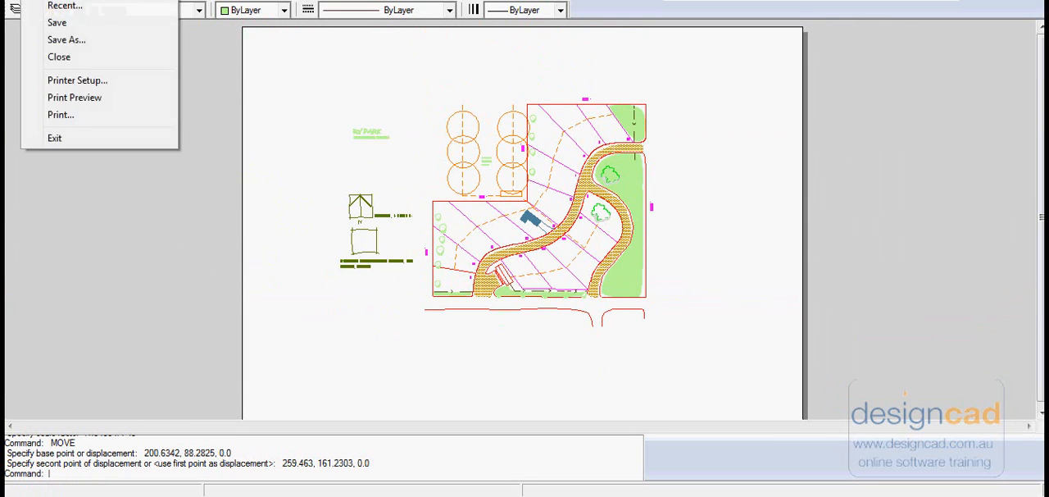
pyautogui.click(69, 122)
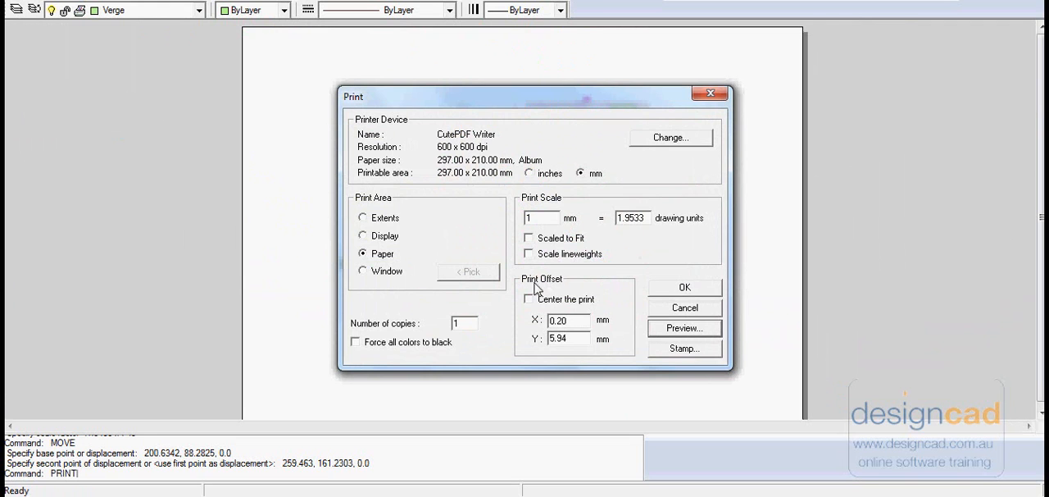
pyautogui.click(529, 237)
pyautogui.click(528, 300)
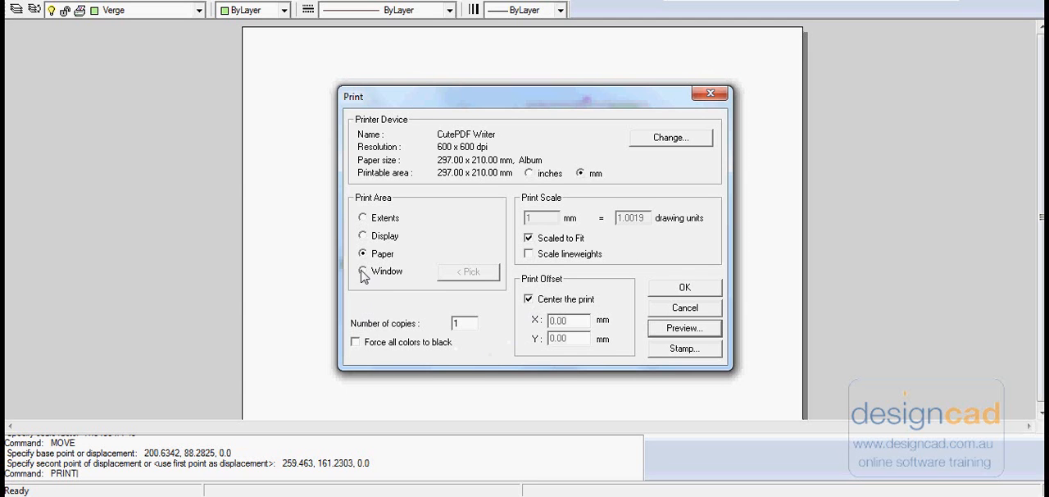
# Step: Preview the print with a window print area picked around the whole sheet, and cancel the print
pyautogui.click(468, 271)
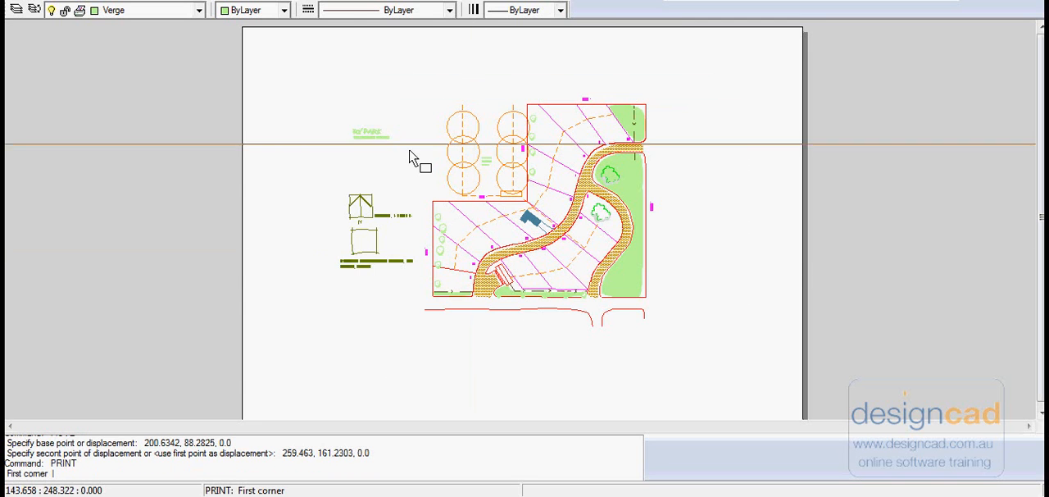
pyautogui.click(244, 28)
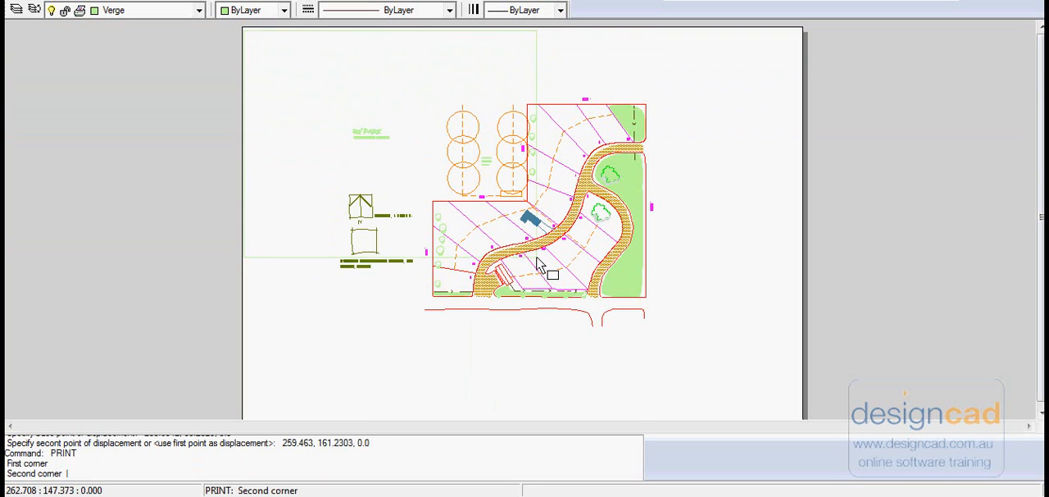
pyautogui.click(800, 420)
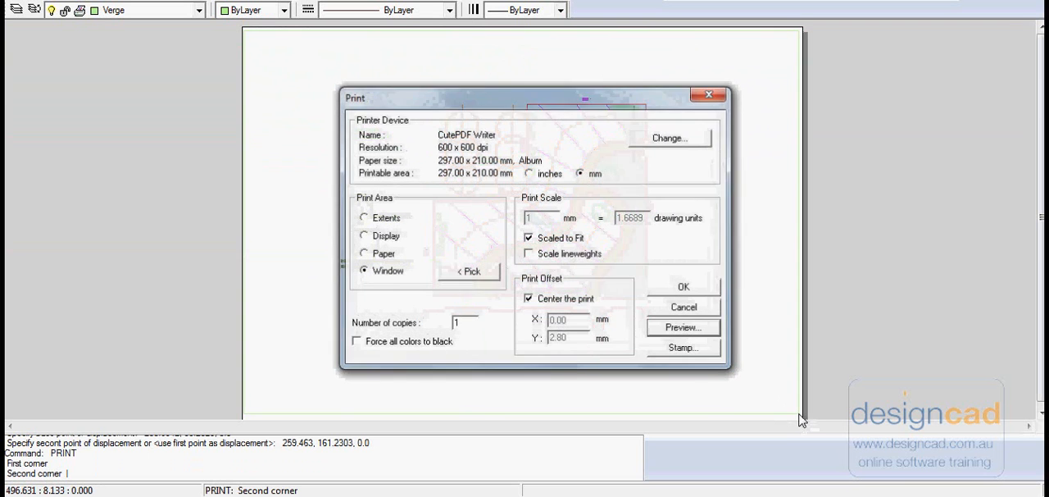
pyautogui.click(694, 329)
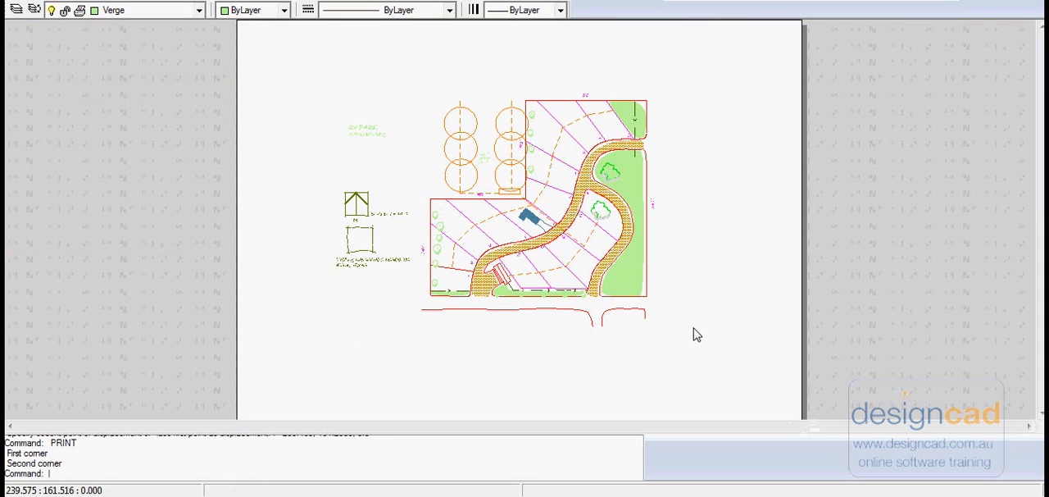
pyautogui.press('Escape')
pyautogui.click(686, 296)
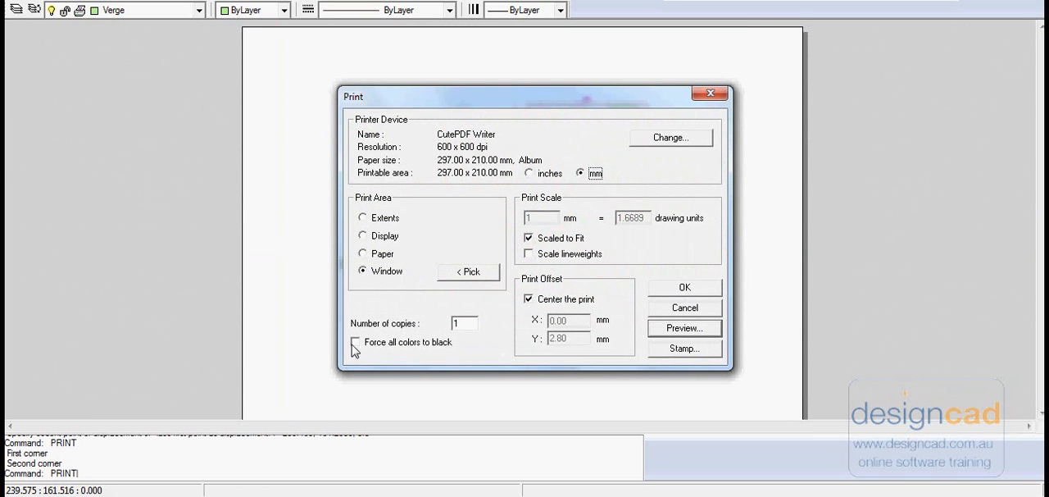
pyautogui.click(685, 308)
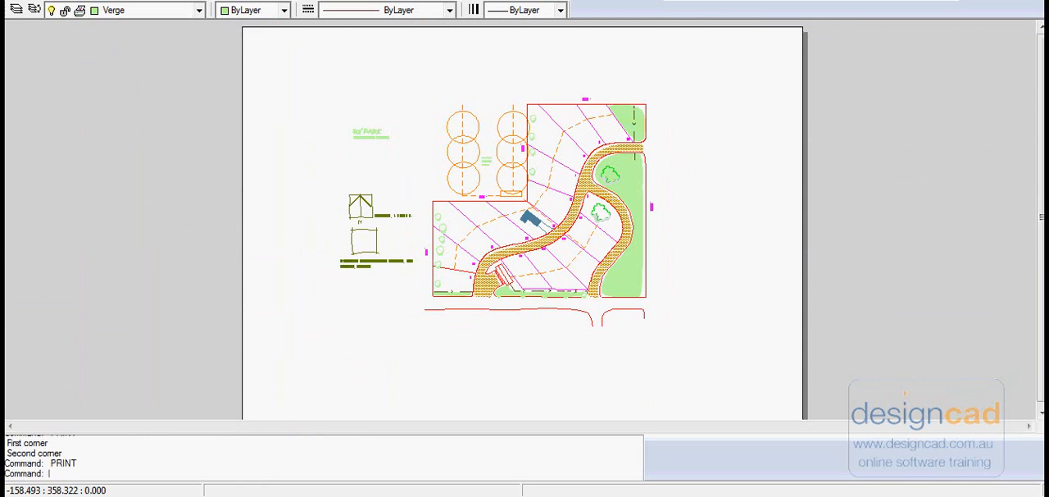
# Step: Make layer 0 the current layer
pyautogui.click(199, 11)
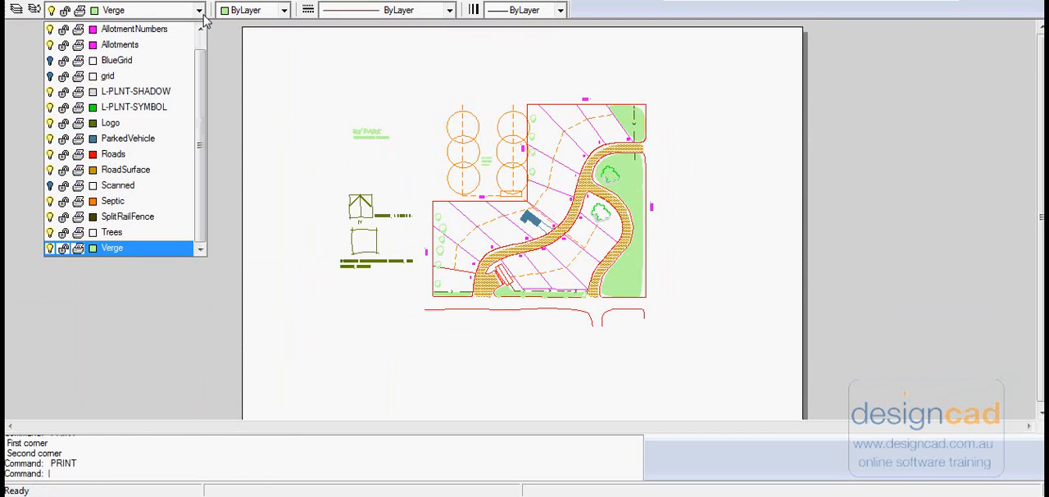
pyautogui.scroll(1, 218, 59)
pyautogui.click(104, 32)
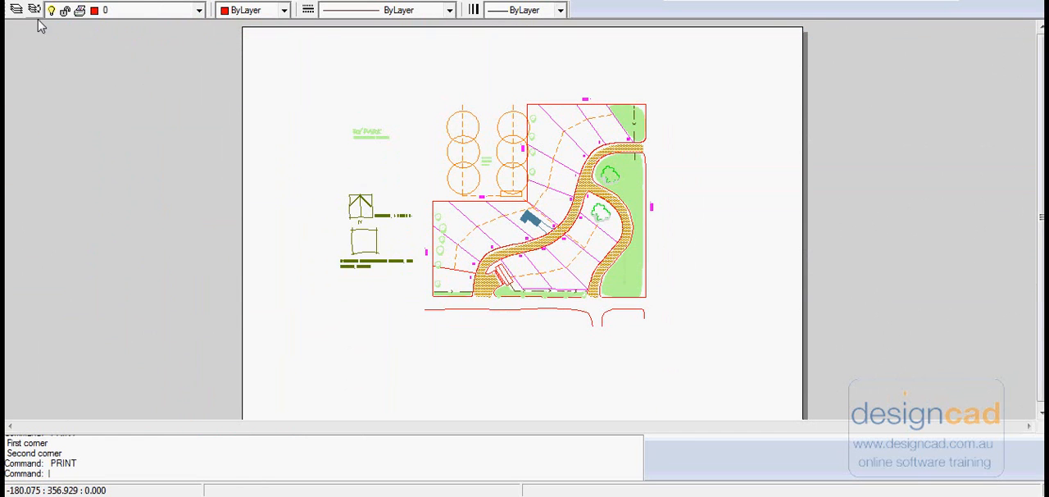
# Step: Preview the print with a window print area picked closely around the site plan
pyautogui.hotkey('alt', 'f')
pyautogui.click(57, 114)
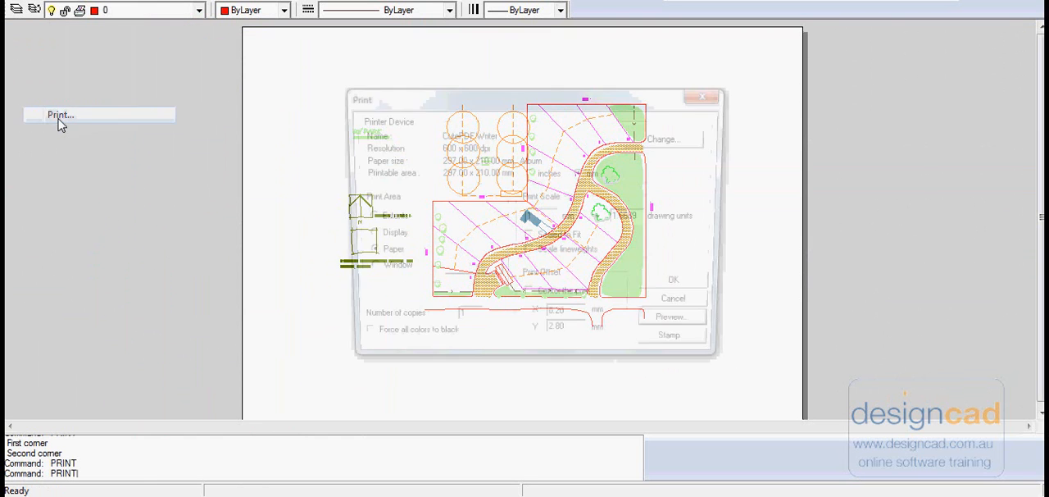
pyautogui.click(362, 270)
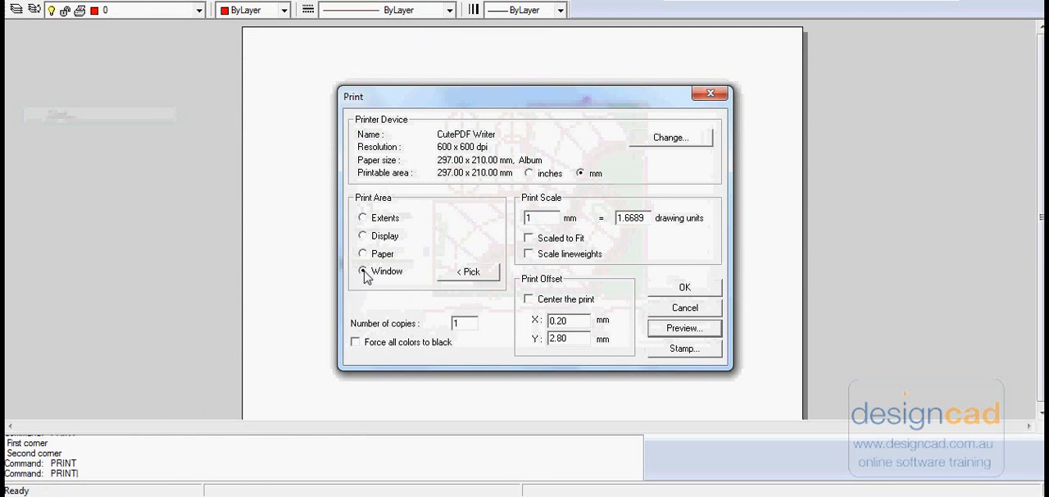
pyautogui.click(468, 272)
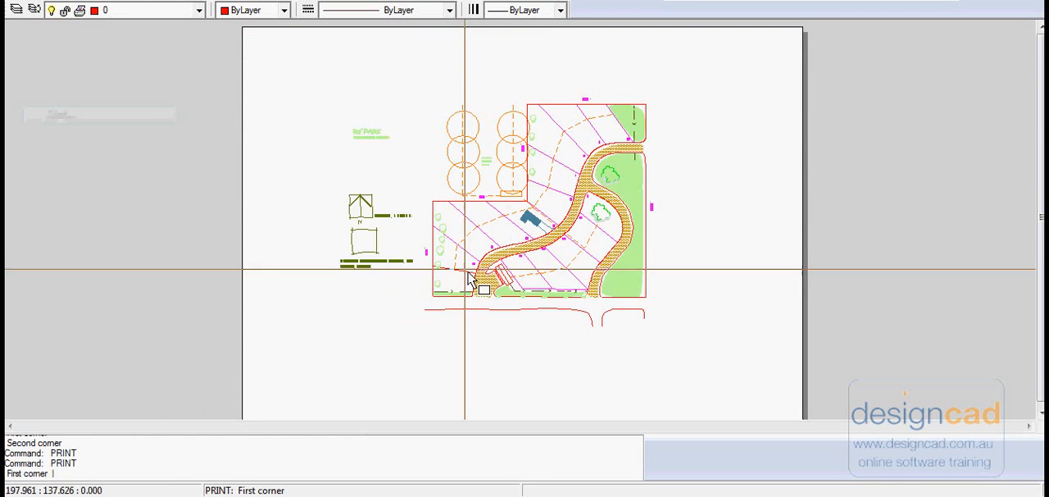
pyautogui.click(335, 80)
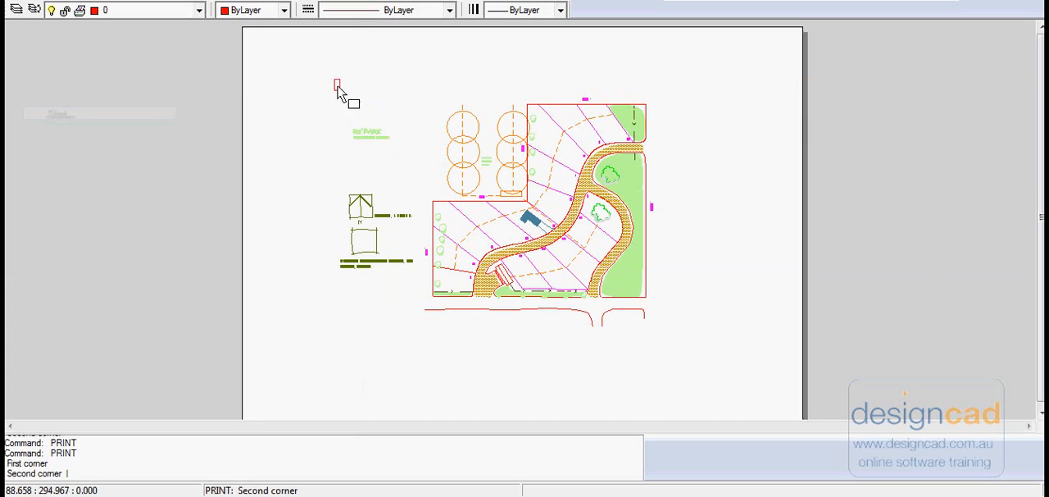
pyautogui.click(670, 336)
pyautogui.click(696, 330)
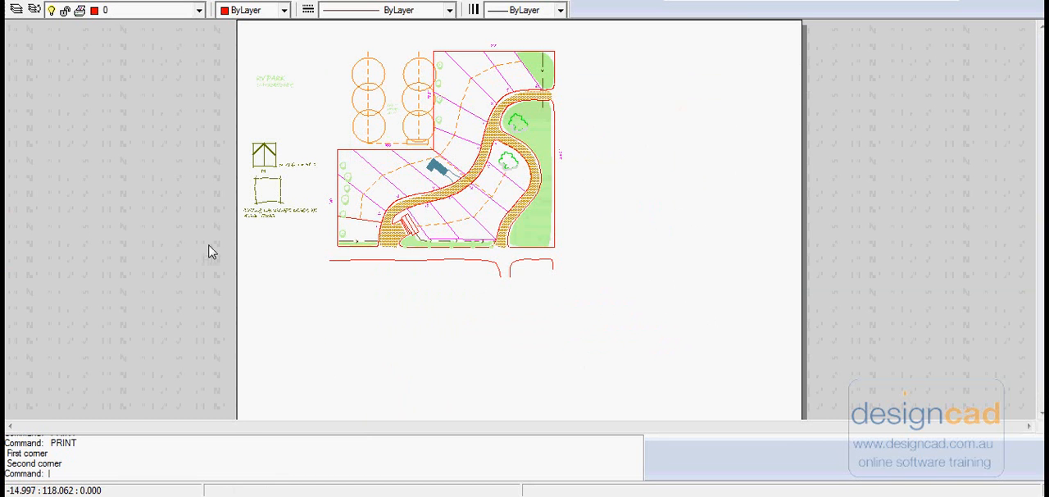
# Step: Enable Center the print for the windowed site plan and preview the page
pyautogui.click(29, 2)
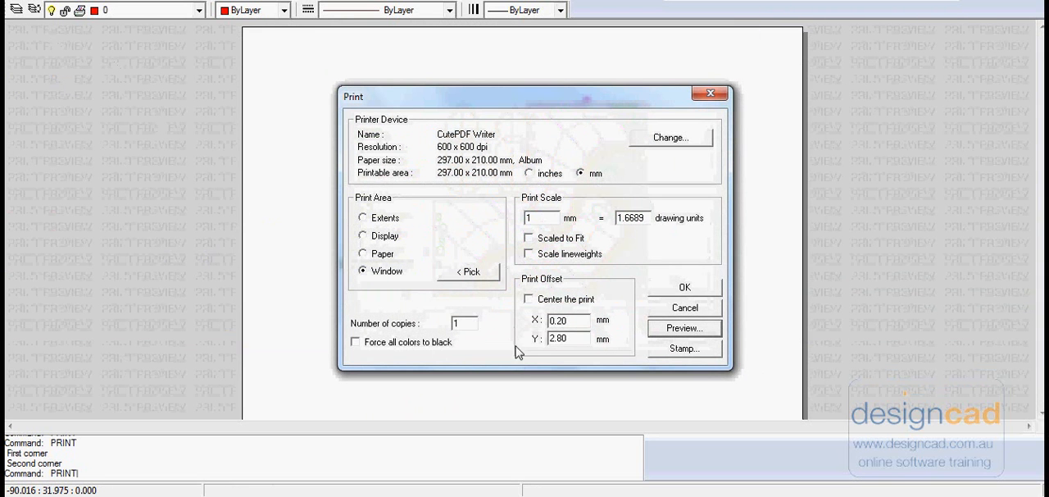
pyautogui.click(528, 299)
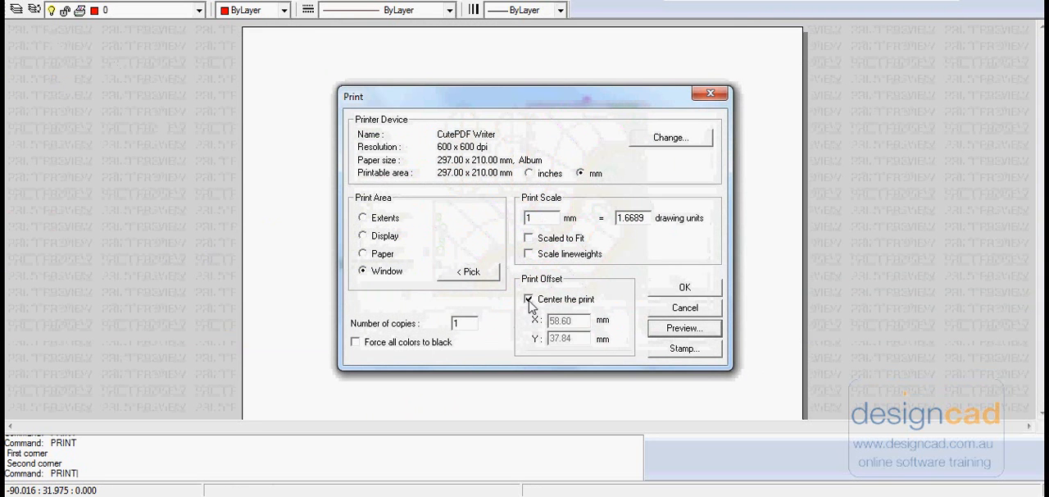
pyautogui.click(683, 328)
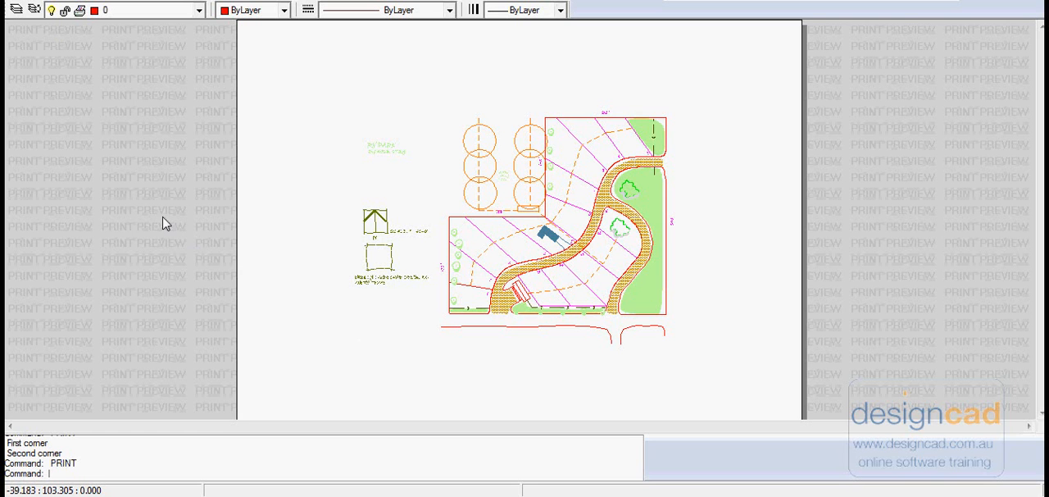
pyautogui.press('Escape')
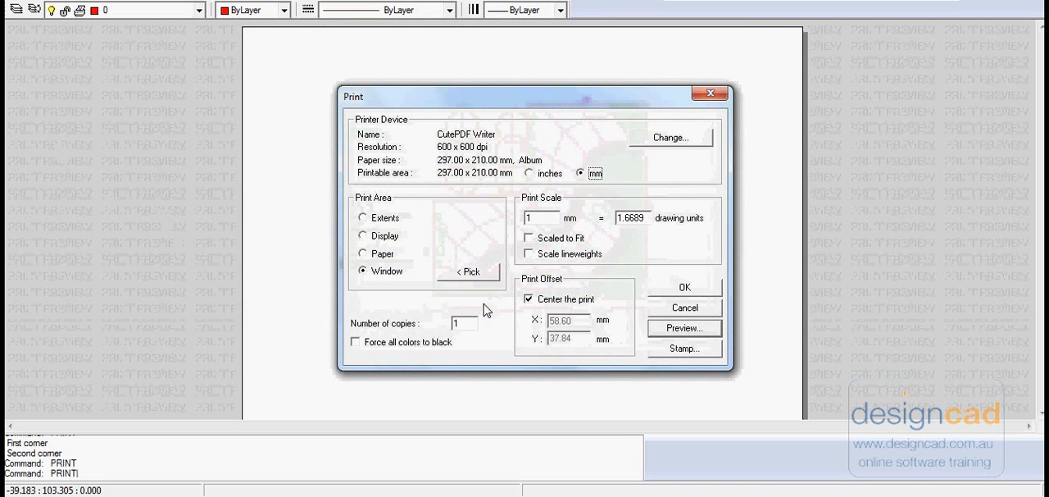
# Step: Enable Scaled to Fit, preview the page, and send it to the PDF writer, cancelling the file save
pyautogui.click(528, 238)
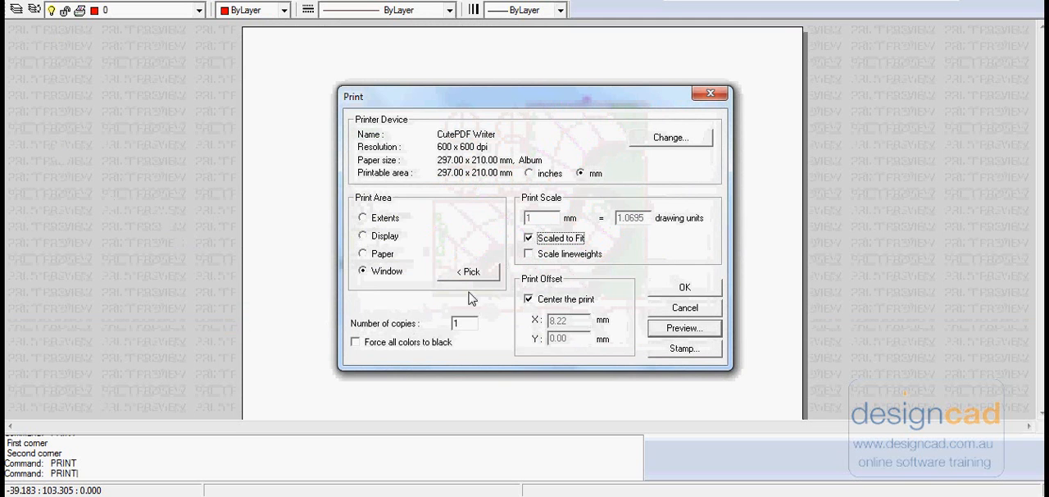
pyautogui.click(707, 331)
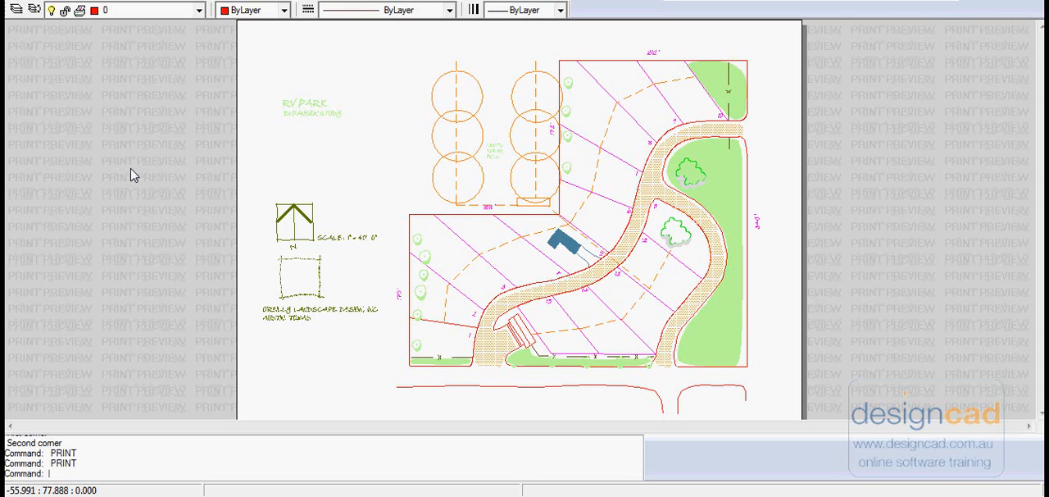
pyautogui.press('Return')
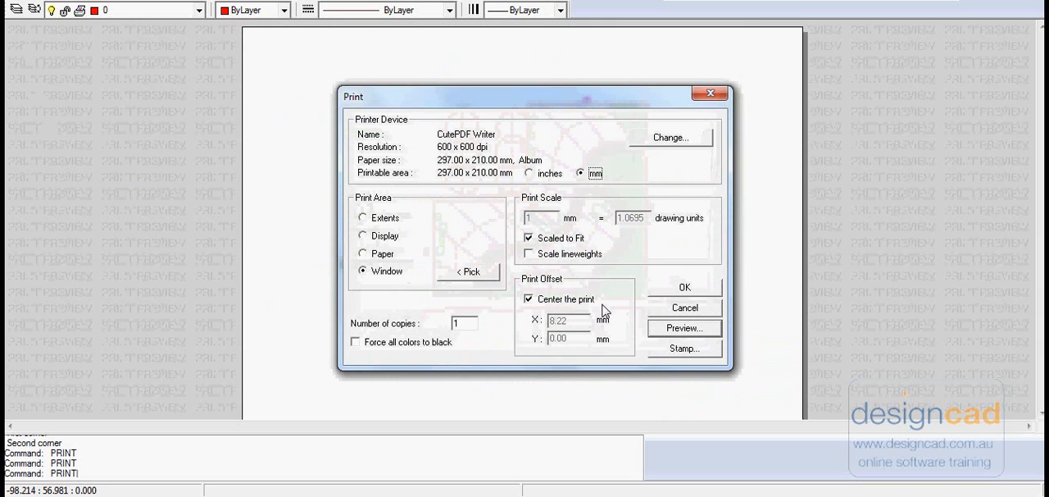
pyautogui.click(685, 291)
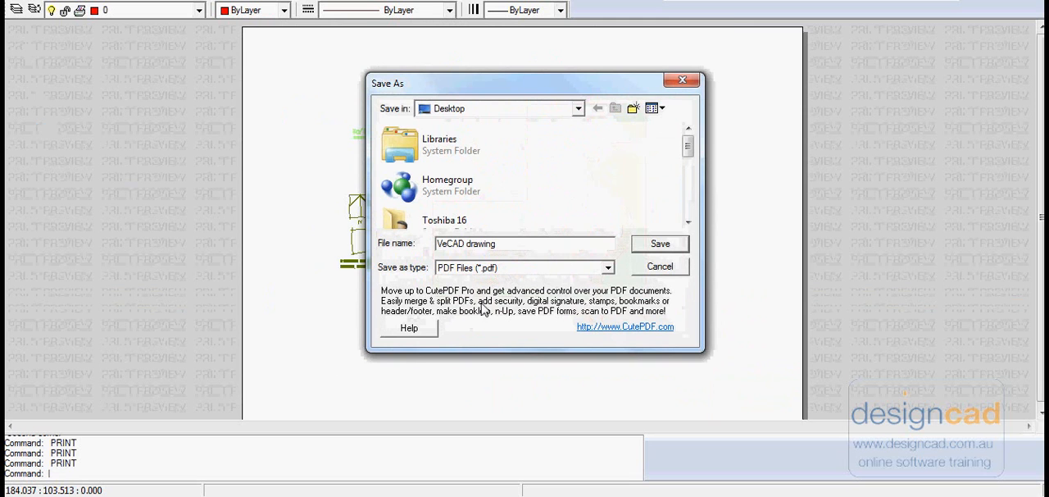
pyautogui.click(662, 269)
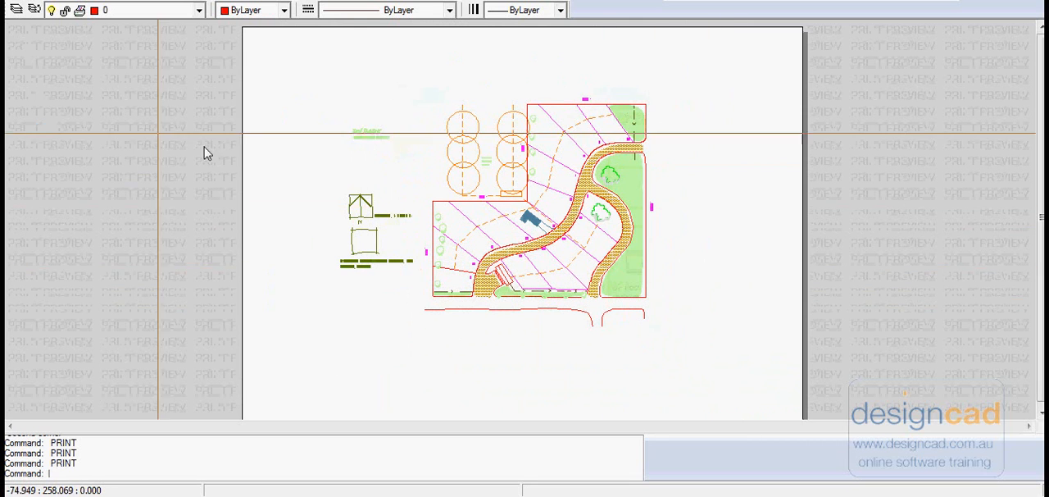
# Step: Start a new print with Scaled to Fit enabled and preview the page
pyautogui.click(28, 1)
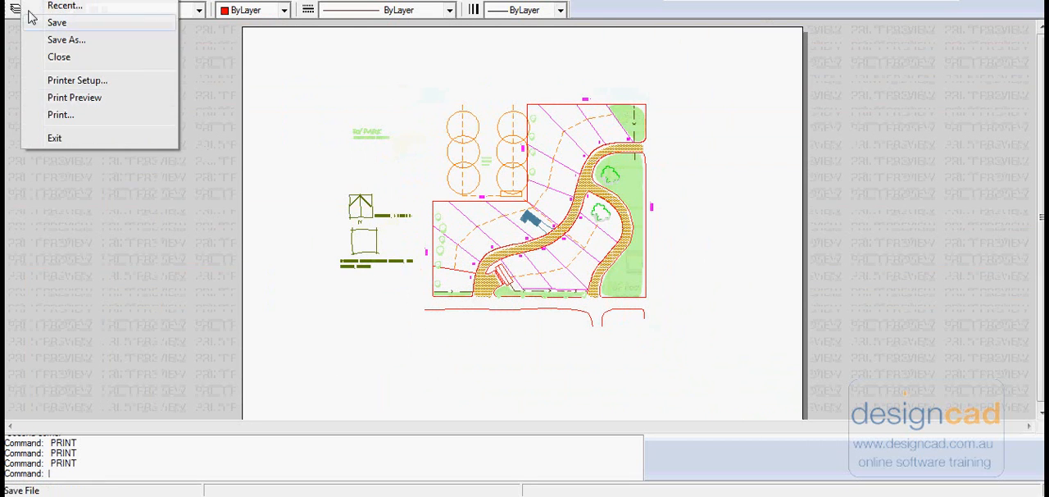
pyautogui.click(56, 118)
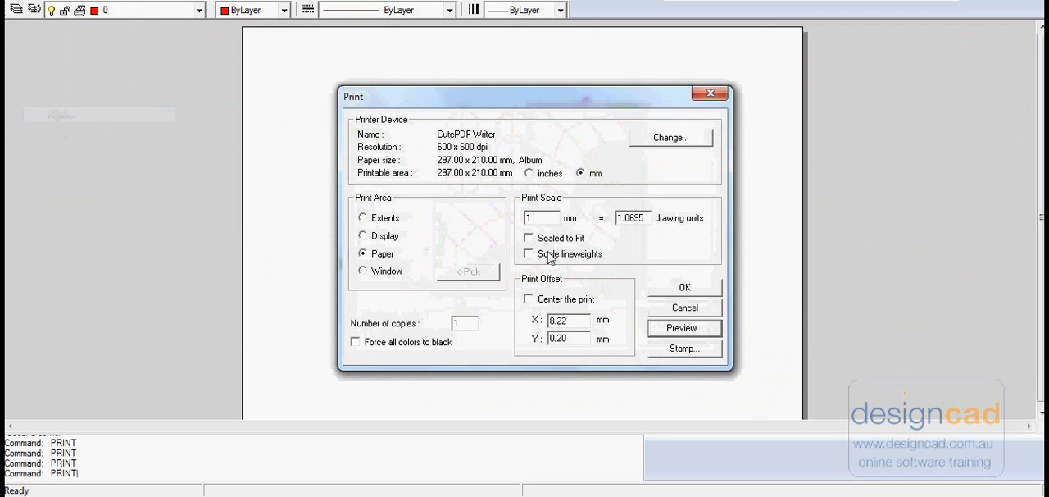
pyautogui.click(528, 238)
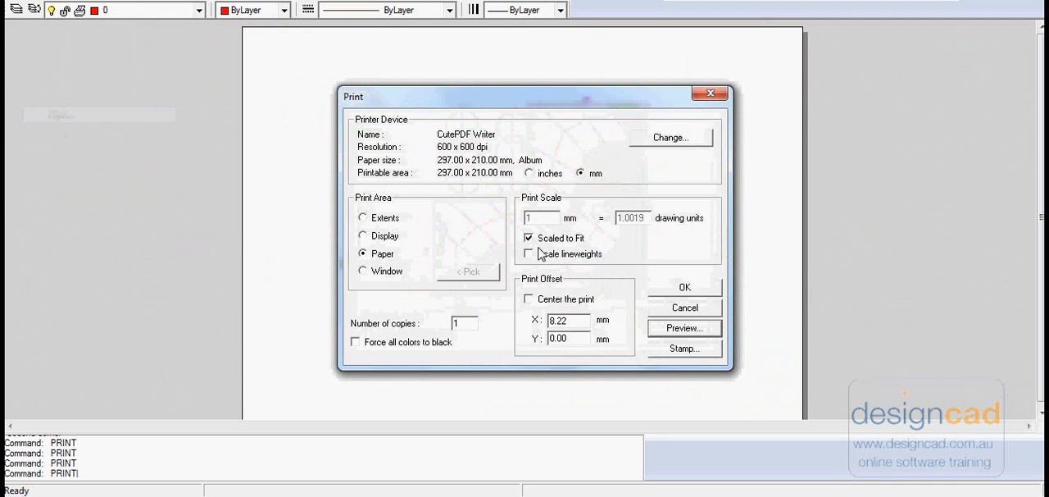
pyautogui.click(685, 329)
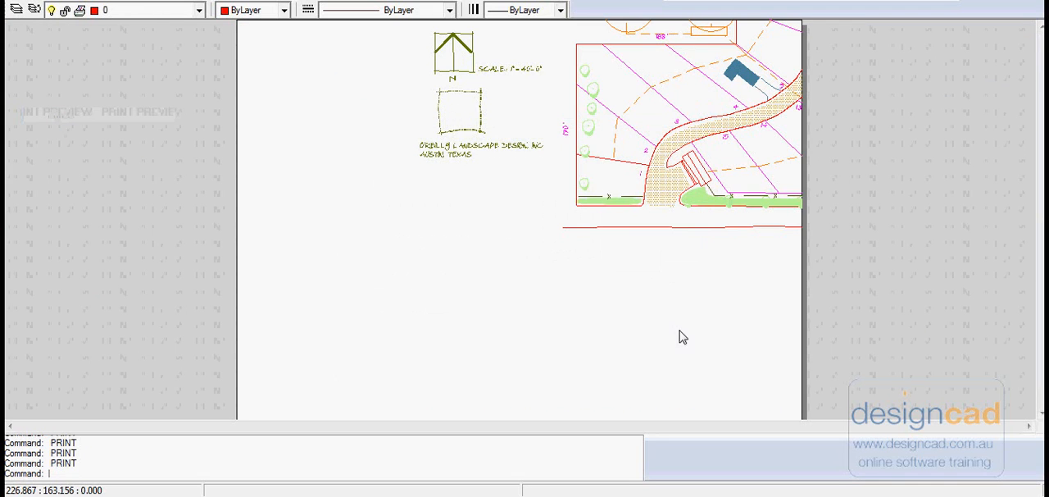
pyautogui.click(112, 133)
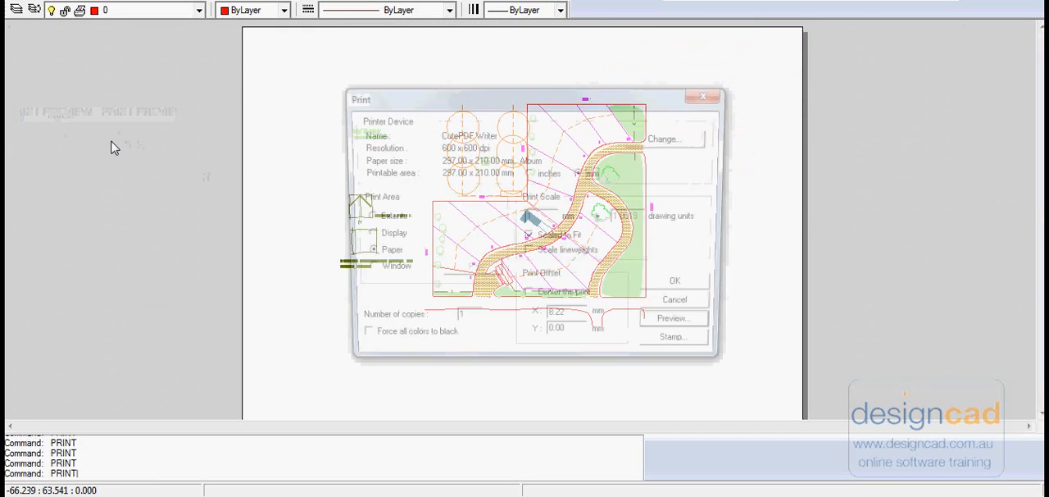
# Step: Center the print, pick a window print area closely around the site plan and its notes, and preview it
pyautogui.click(529, 299)
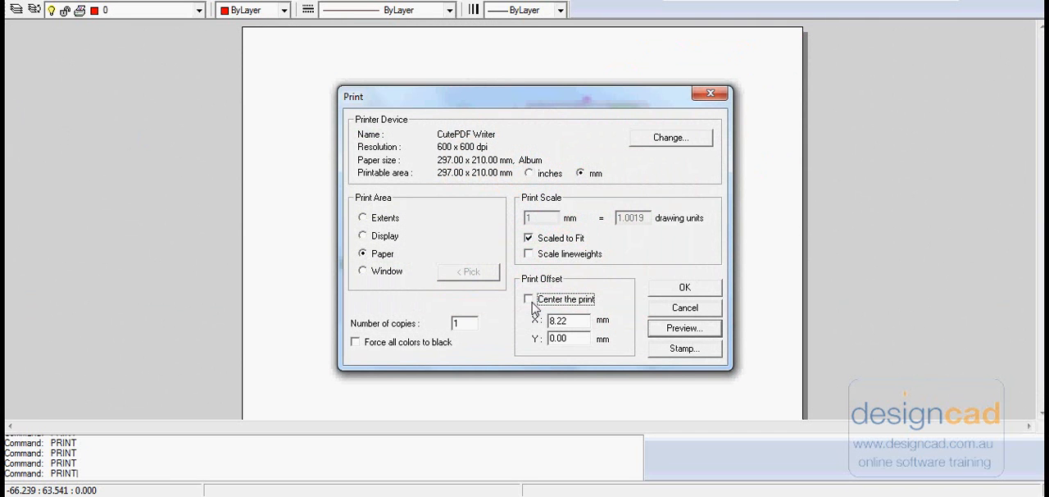
pyautogui.click(363, 271)
pyautogui.click(469, 275)
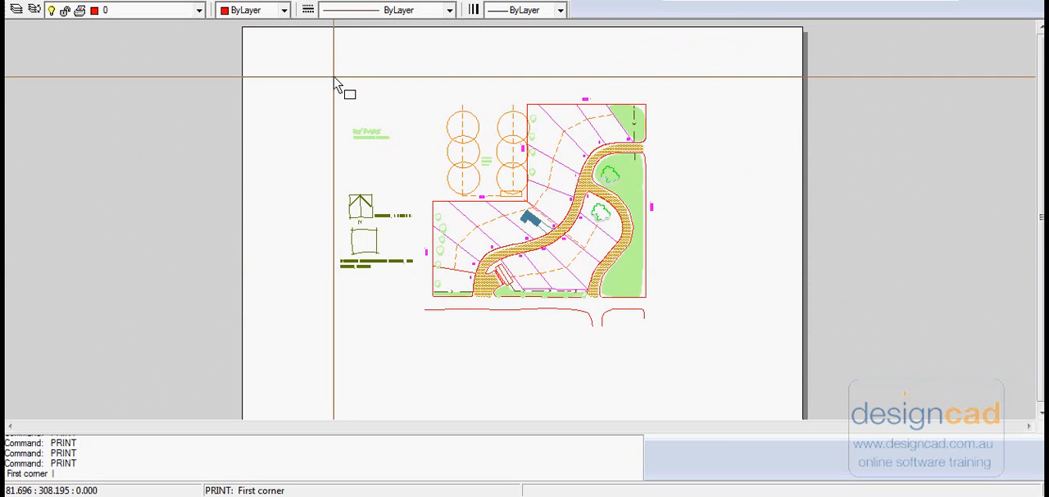
pyautogui.click(338, 82)
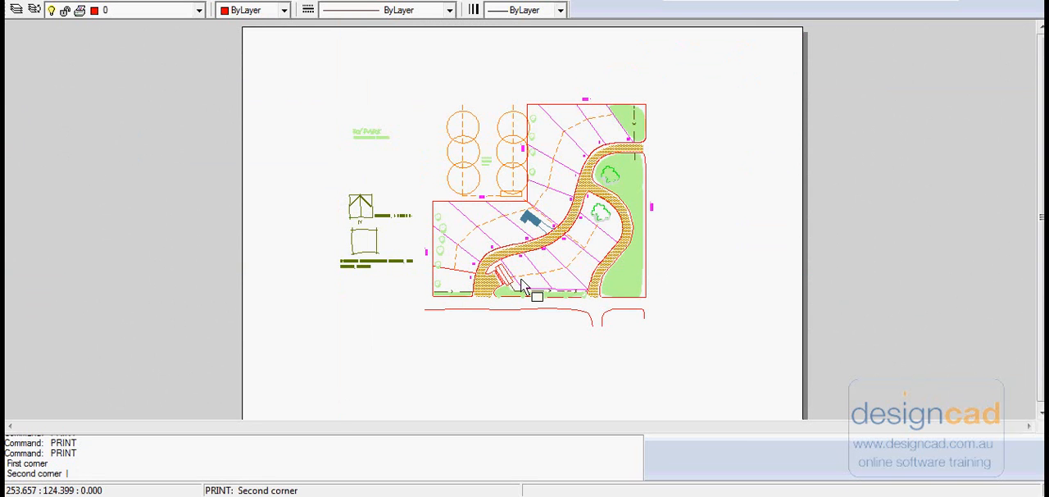
pyautogui.click(666, 336)
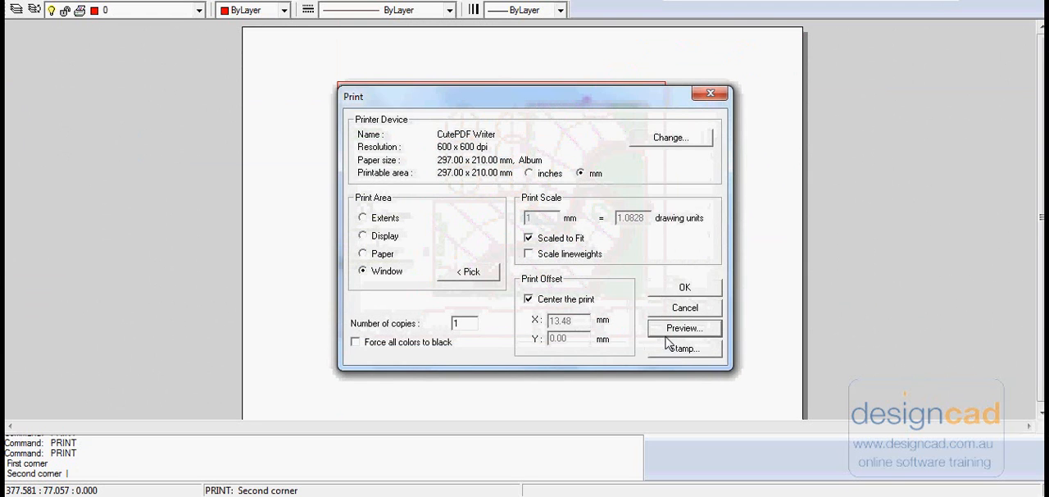
pyautogui.click(681, 332)
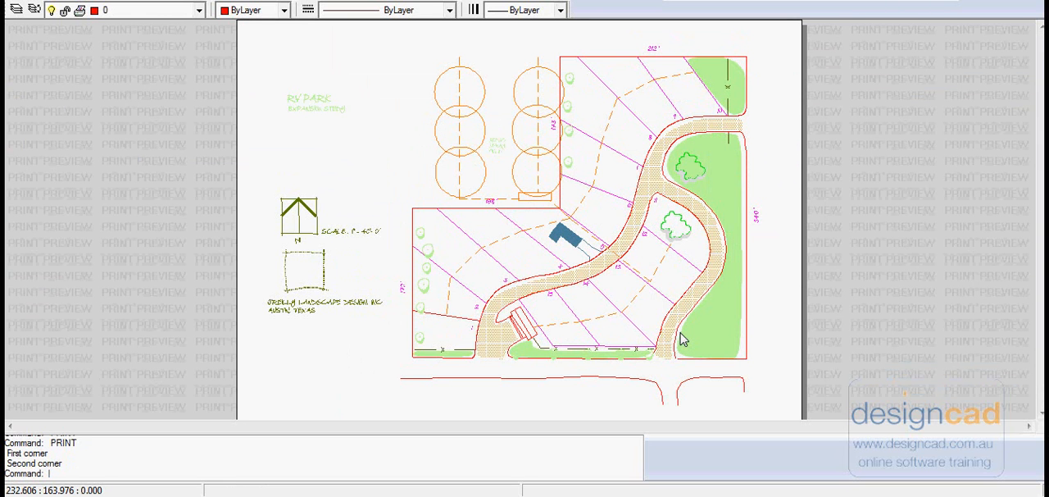
# Step: Print the site plan to PDF on the Desktop as rvPark1, replacing the existing file
pyautogui.click(154, 244)
pyautogui.click(695, 295)
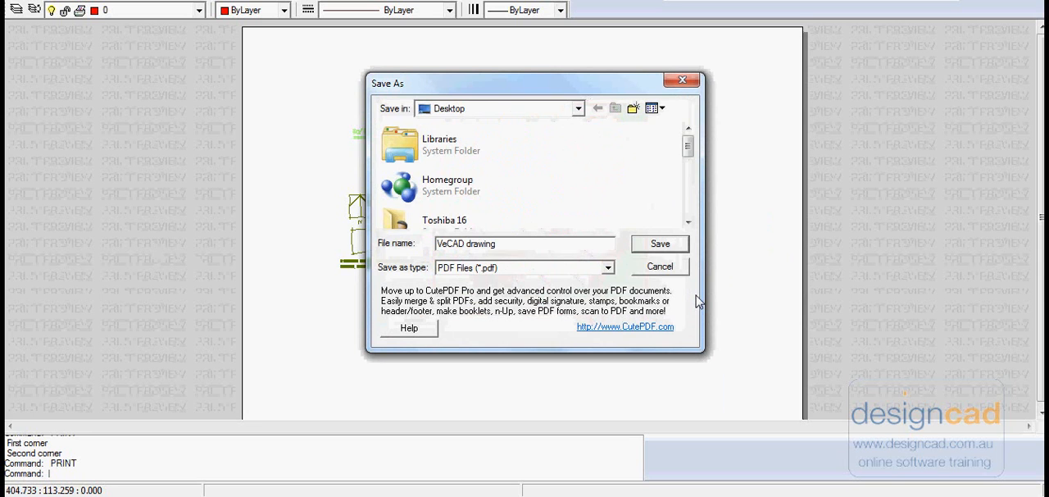
pyautogui.click(418, 174)
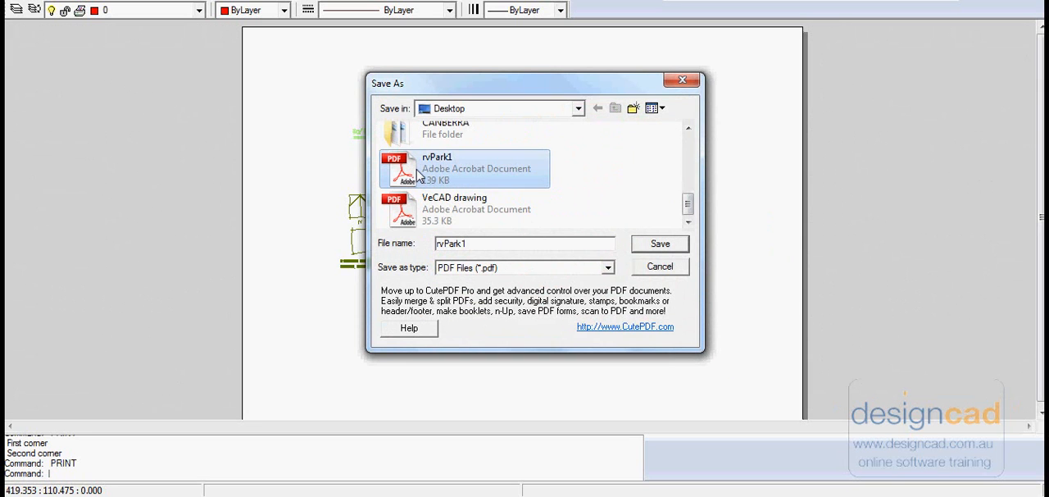
pyautogui.click(660, 245)
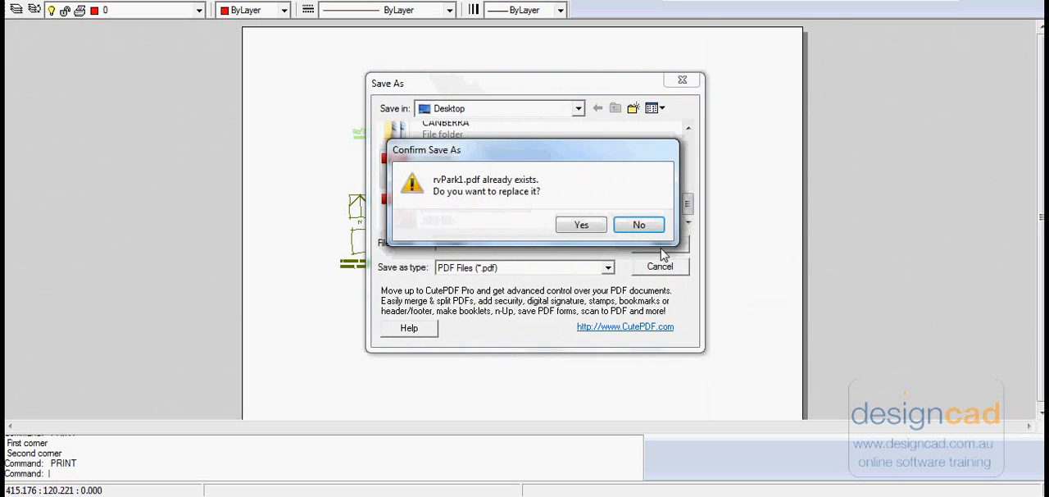
pyautogui.click(581, 224)
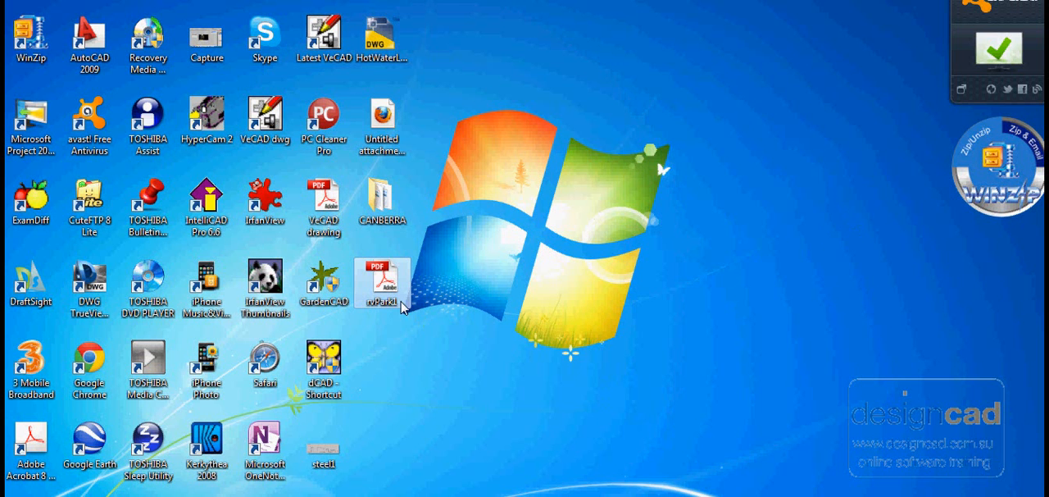
# Step: Open the rvPark1 PDF from the Desktop in Adobe Acrobat and examine the north symbol, scale note and design firm text up close
pyautogui.doubleClick(385, 283)
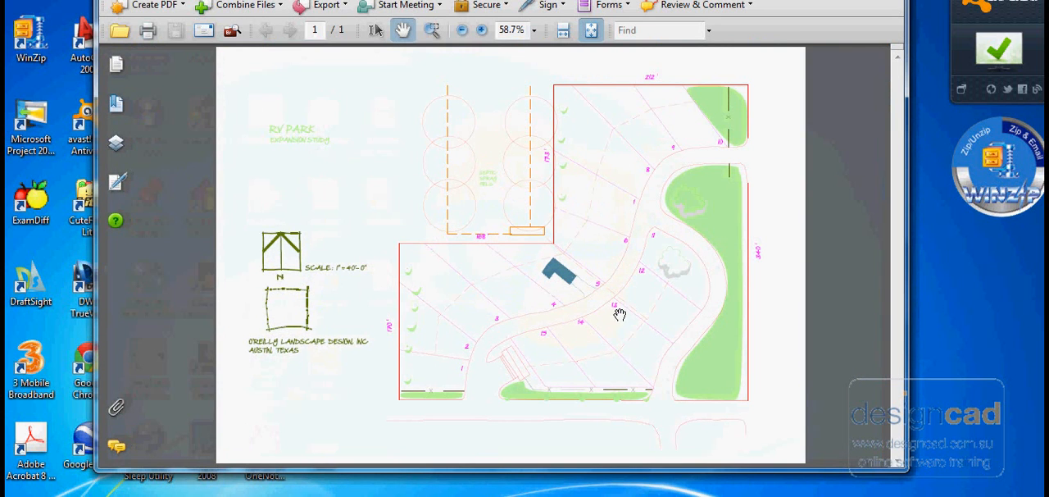
pyautogui.rightClick(372, 226)
pyautogui.click(422, 312)
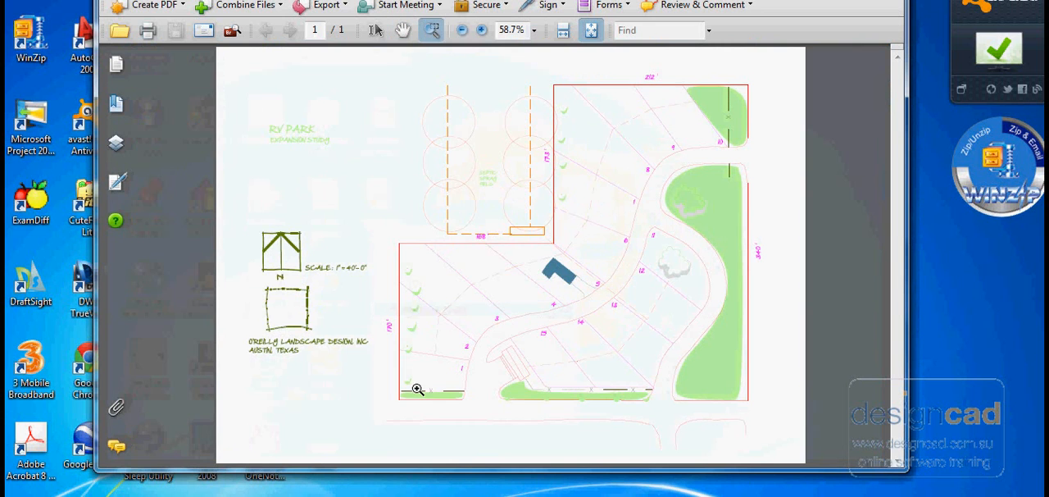
pyautogui.moveTo(260, 272); pyautogui.dragTo(451, 428)
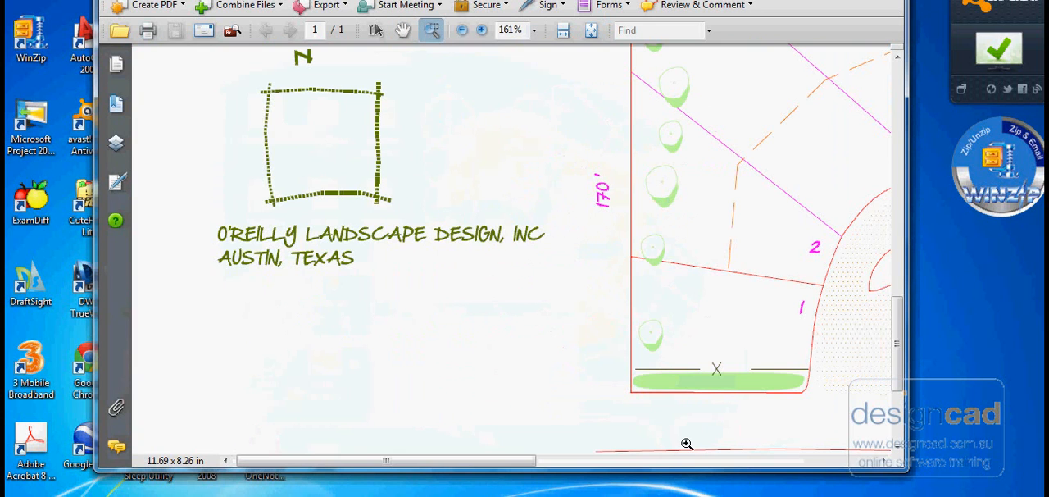
pyautogui.click(402, 30)
pyautogui.moveTo(545, 192); pyautogui.dragTo(425, 244)
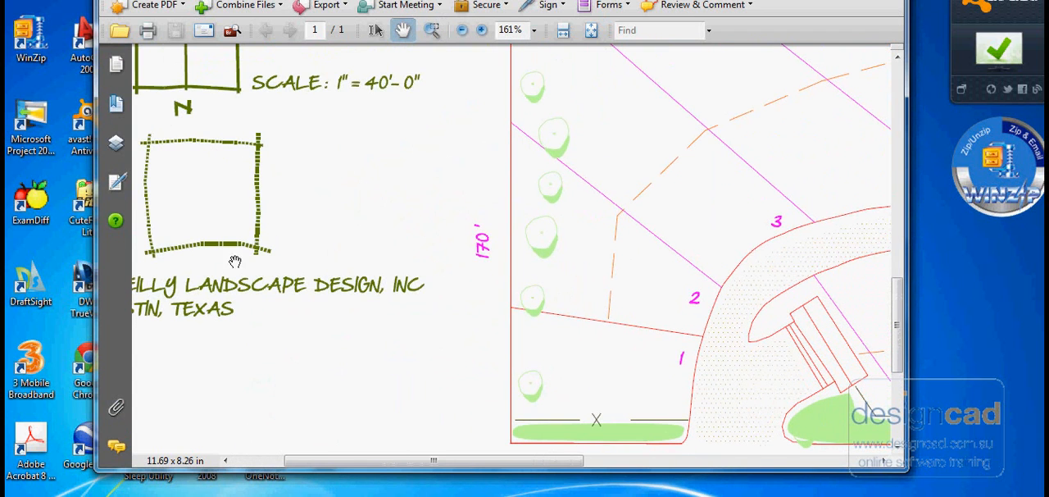
pyautogui.moveTo(399, 147)
pyautogui.mouseDown()
pyautogui.moveTo(364, 165)
pyautogui.moveTo(522, 214)
pyautogui.mouseUp()
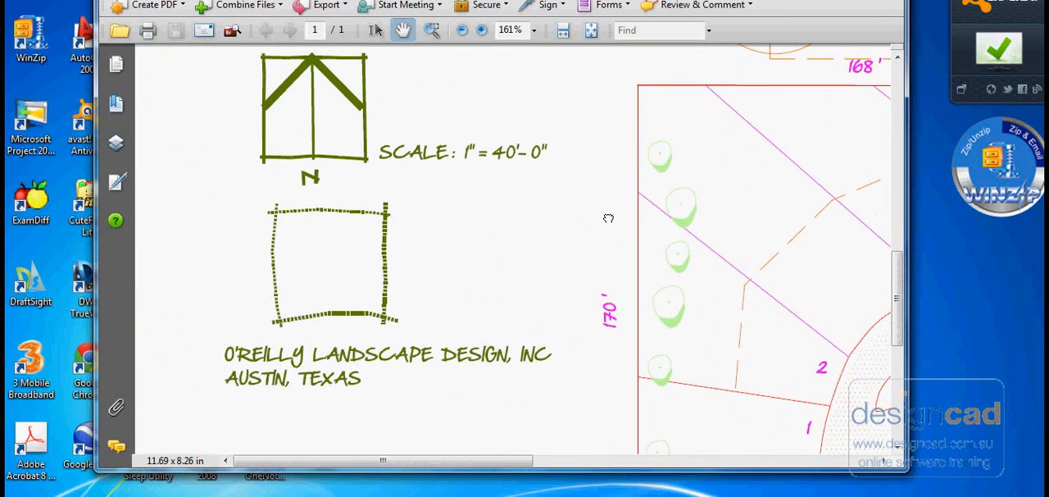
# Step: Inspect the numbered lots, the curved road hatching, the building and the trees in the green areas of the printed plan
pyautogui.moveTo(603, 219); pyautogui.dragTo(304, 297)
pyautogui.moveTo(674, 314); pyautogui.dragTo(375, 262)
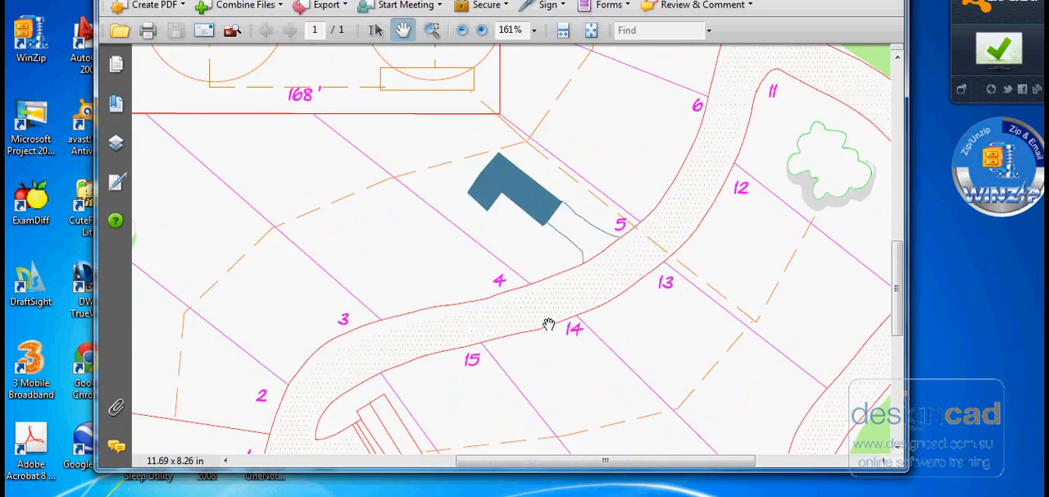
pyautogui.moveTo(750, 326); pyautogui.dragTo(494, 209)
pyautogui.moveTo(454, 337); pyautogui.dragTo(623, 227)
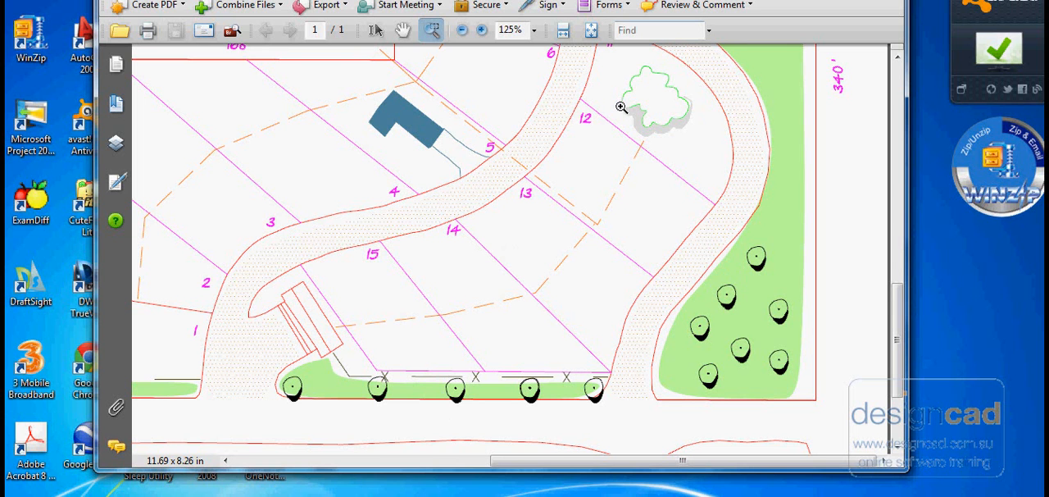
pyautogui.moveTo(901, 309); pyautogui.dragTo(902, 237)
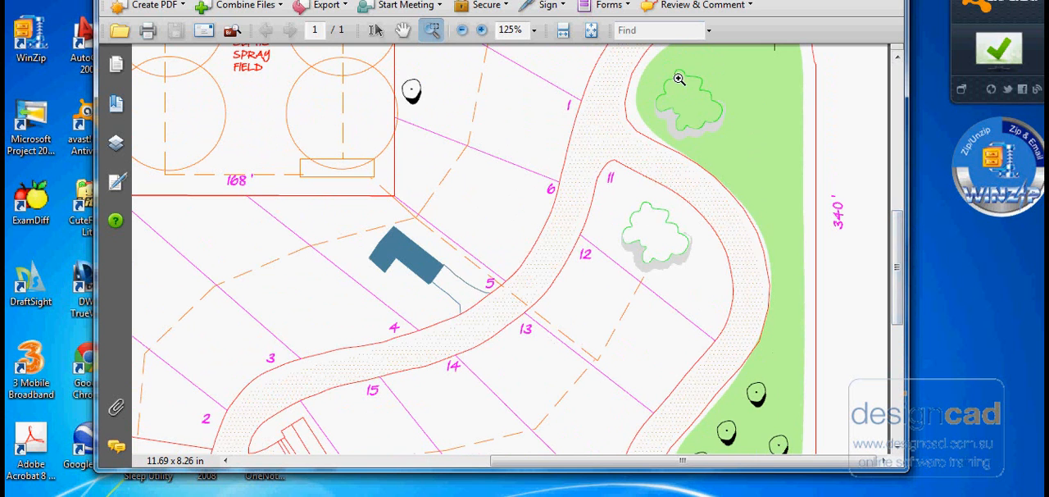
pyautogui.moveTo(896, 311); pyautogui.dragTo(895, 386)
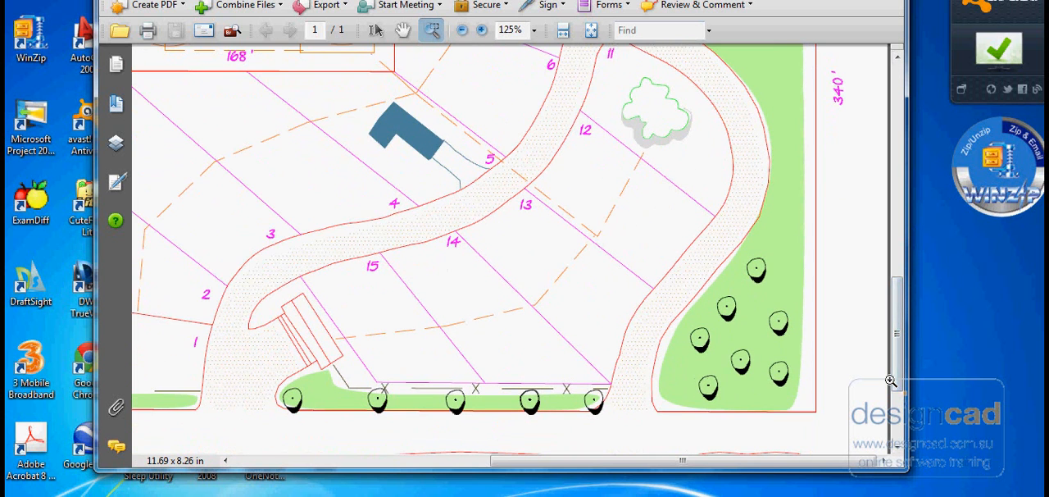